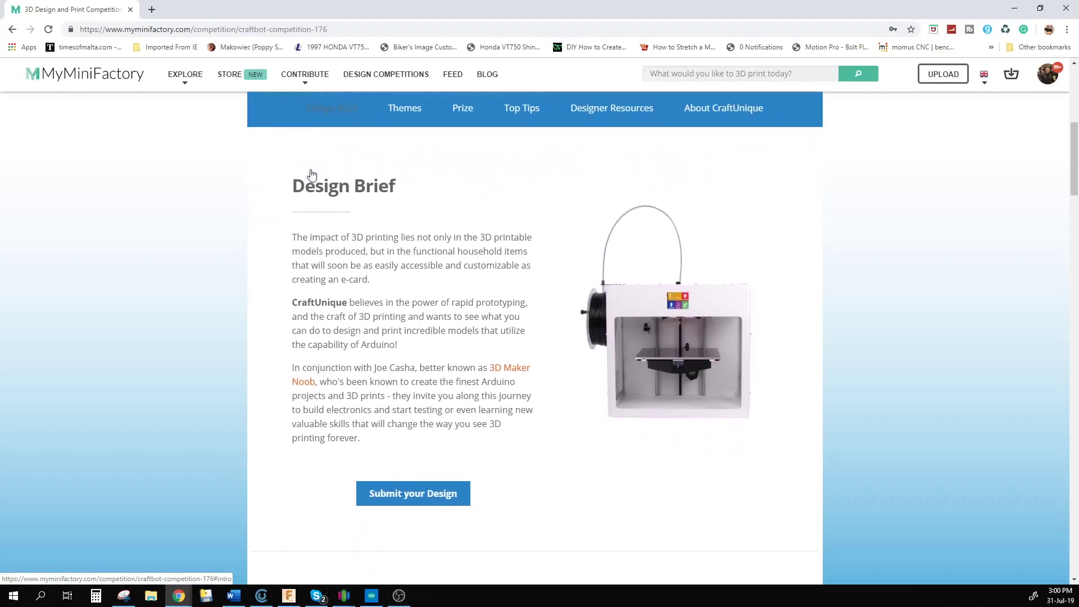
Jump to the Themes and then the Prize sections of the CraftBot competition page.
{"action": "left_click", "coordinate": [428, 110]}
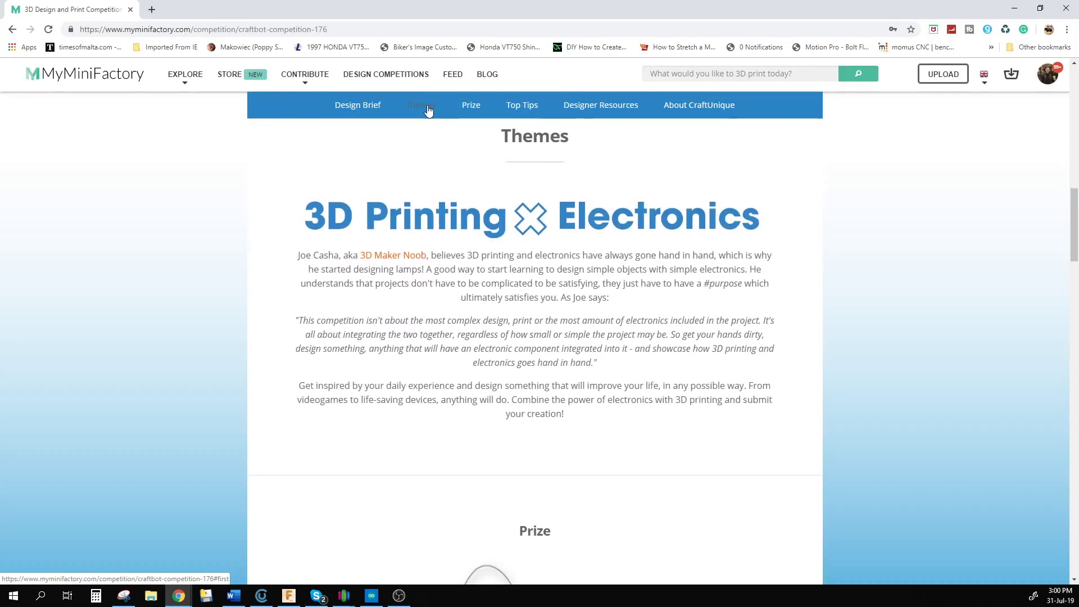
{"action": "left_click", "coordinate": [471, 107]}
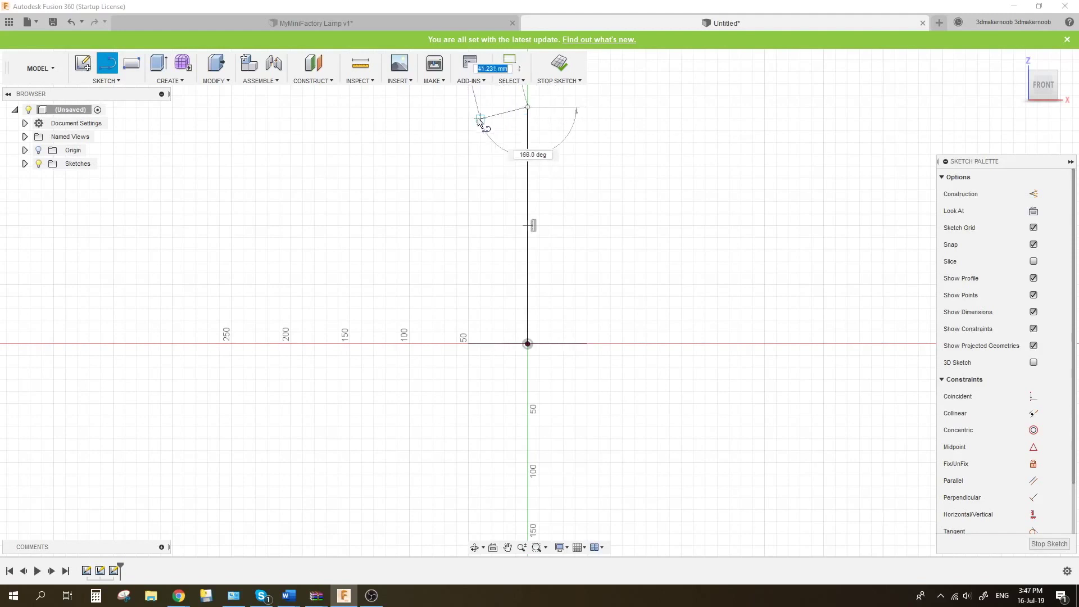
Undo the stray arc and finish drawing the lamp's curved side profile line.
{"action": "key", "text": "ctrl+z"}
{"action": "left_click_drag", "start_coordinate": [528, 166], "coordinate": [506, 168]}
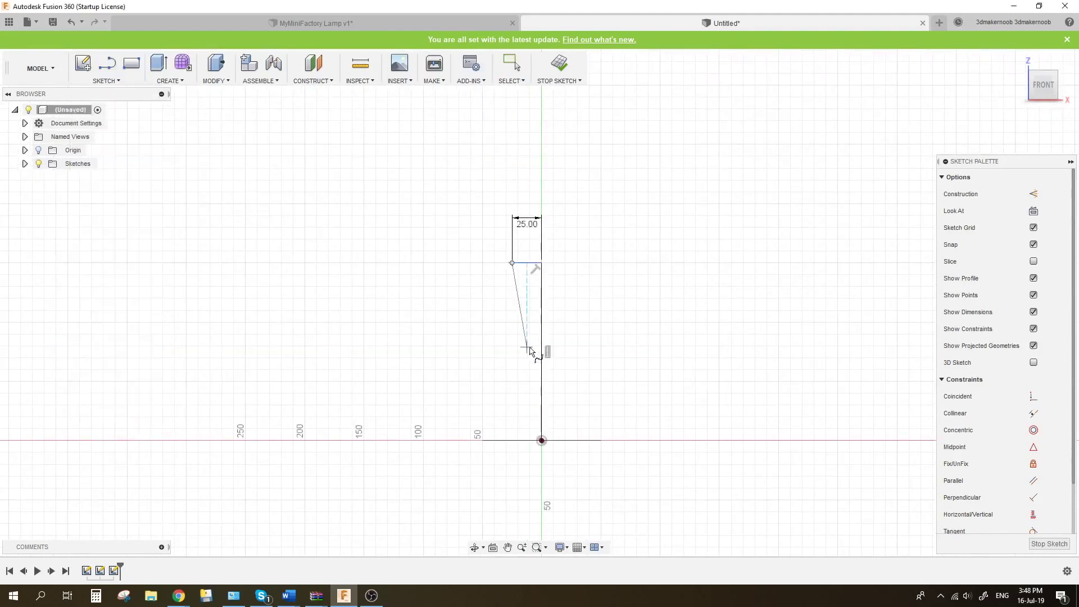
{"action": "scroll", "coordinate": [514, 387], "scroll_direction": "up", "scroll_amount": 3}
{"action": "key", "text": "Escape"}
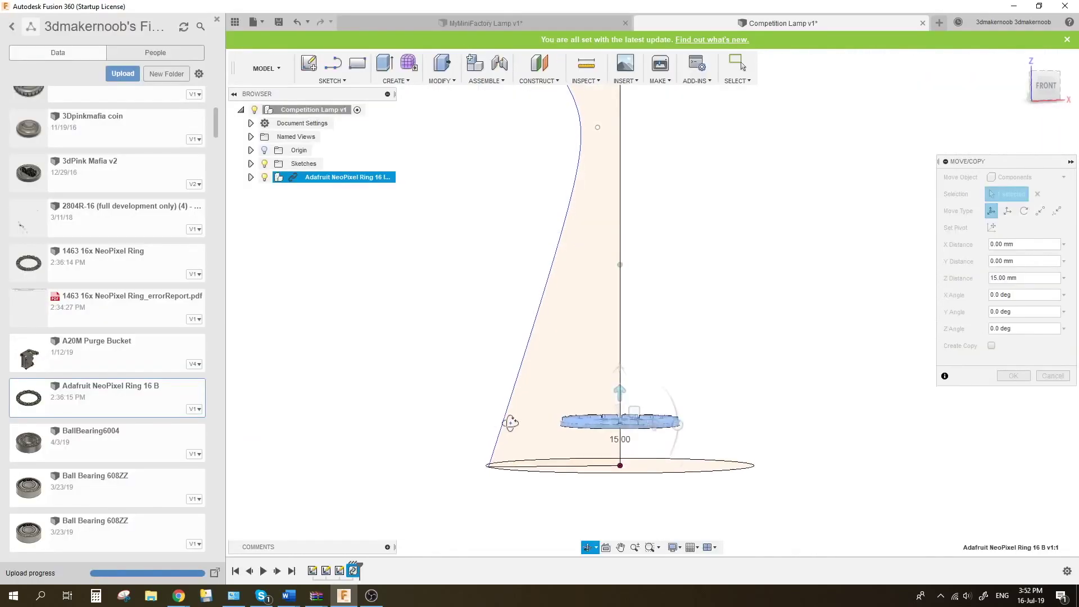
Confirm the NeoPixel ring's 15 mm lift inside the lamp profile.
{"action": "middle_click_drag", "start_coordinate": [511, 423], "coordinate": [448, 429], "text": "shift"}
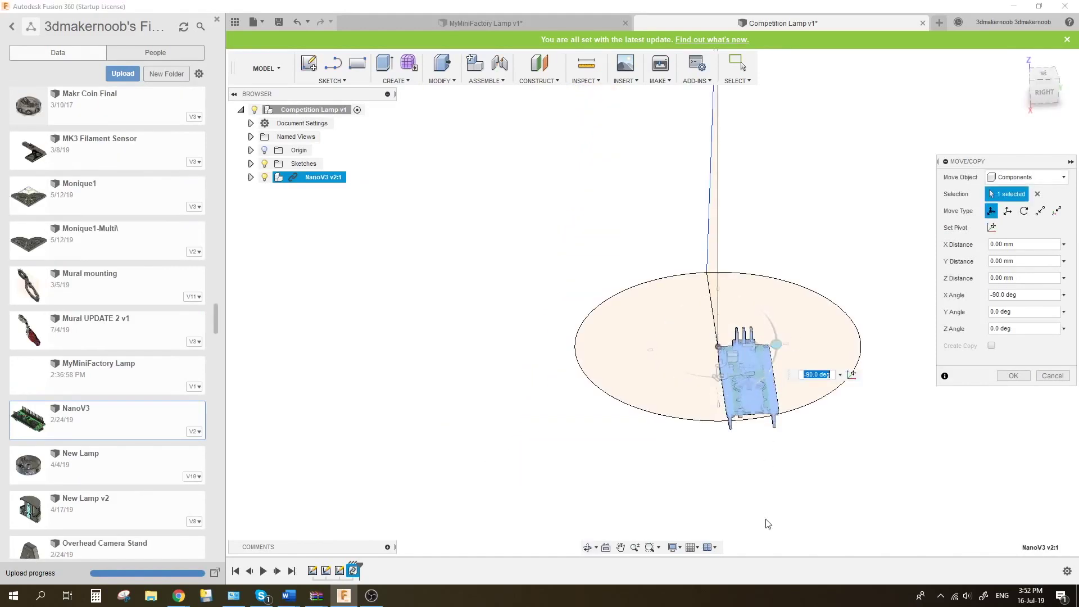
{"action": "middle_click_drag", "start_coordinate": [766, 523], "coordinate": [826, 491], "text": "shift"}
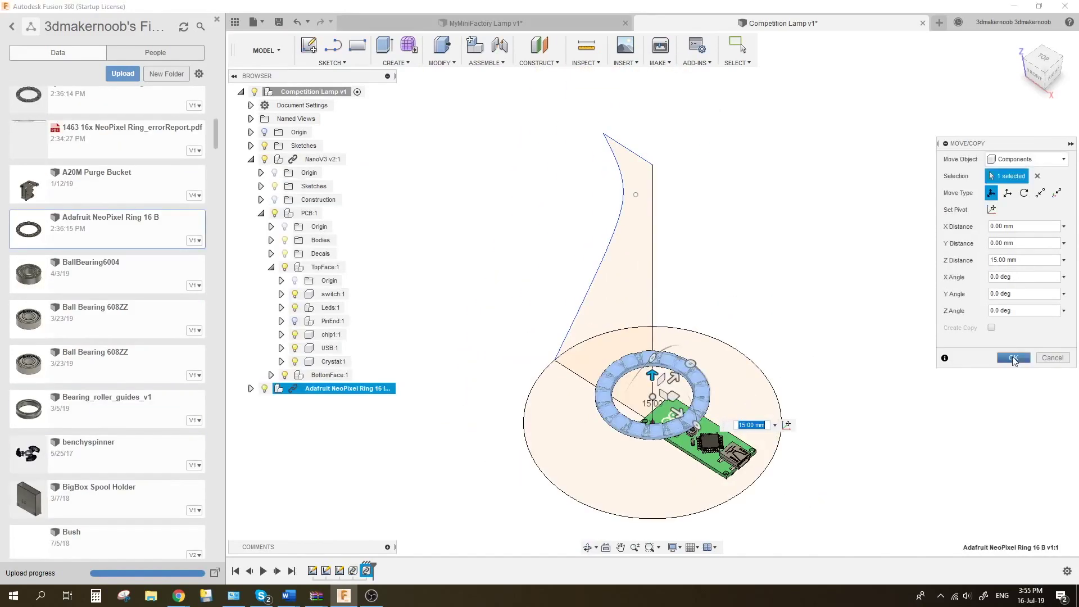
{"action": "left_click", "coordinate": [1013, 356]}
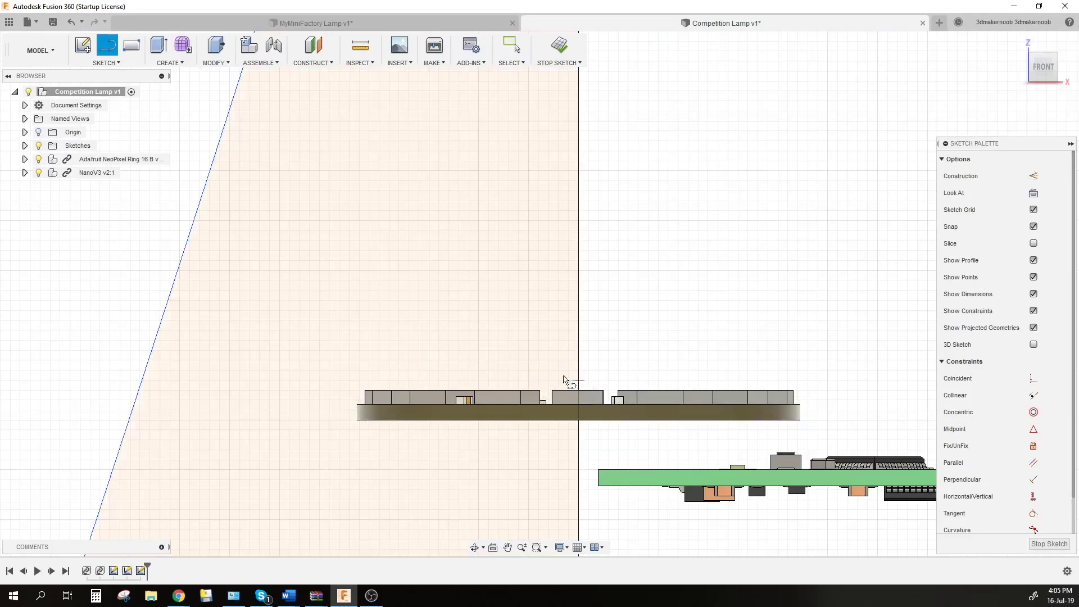
Draw a horizontal line across the profile at the NeoPixel ring's height.
{"action": "left_click", "coordinate": [564, 378]}
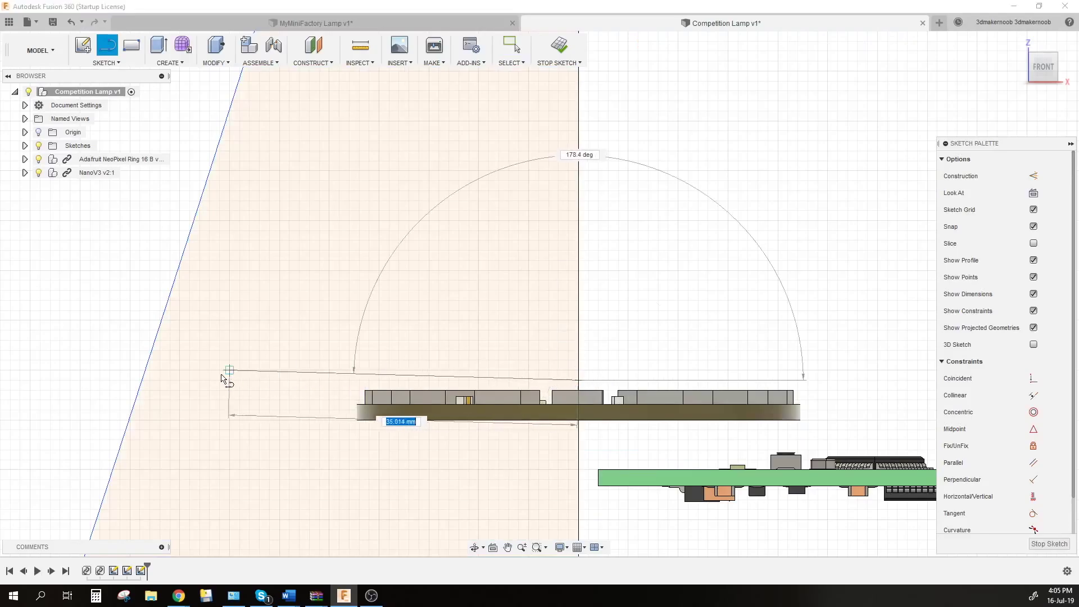
{"action": "left_click", "coordinate": [142, 386]}
{"action": "left_click", "coordinate": [515, 47]}
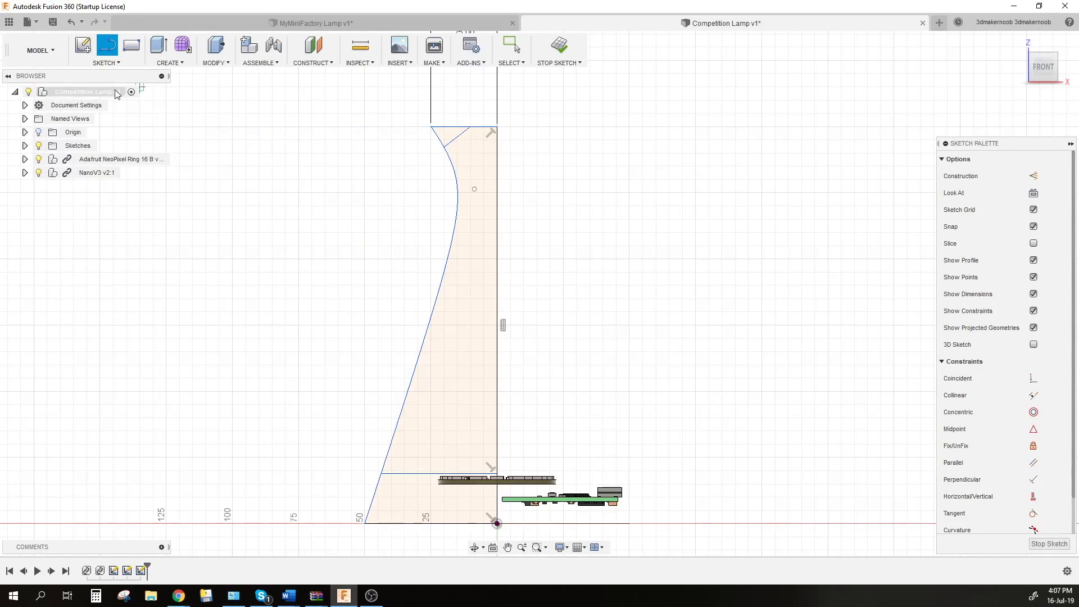
Reshape the inner profile curve so it follows the outer wall.
{"action": "scroll", "coordinate": [491, 308], "scroll_direction": "down", "scroll_amount": 2}
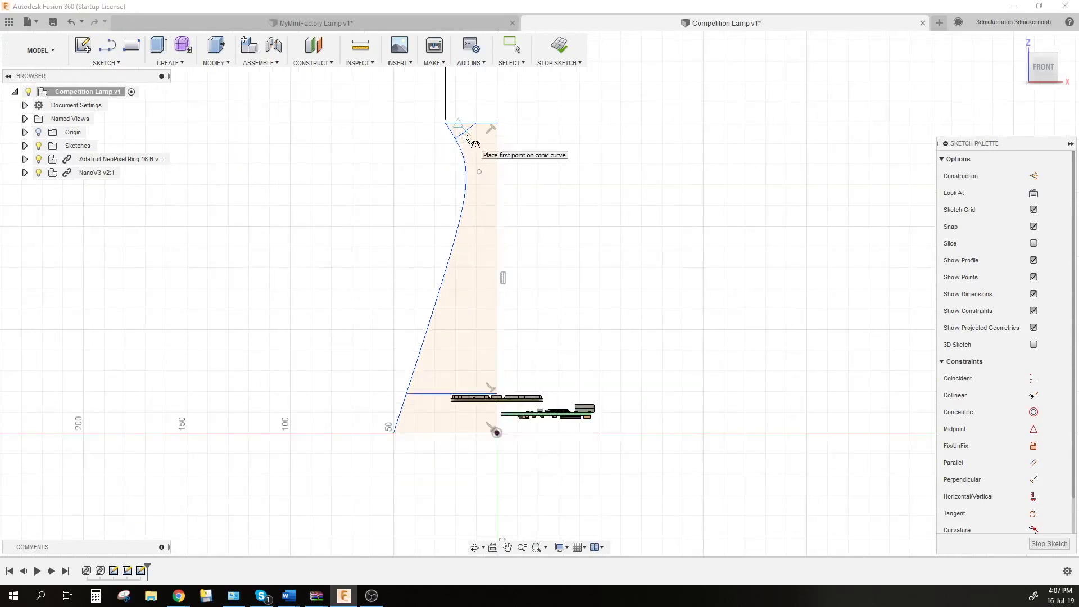
{"action": "scroll", "coordinate": [462, 400], "scroll_direction": "up", "scroll_amount": 5}
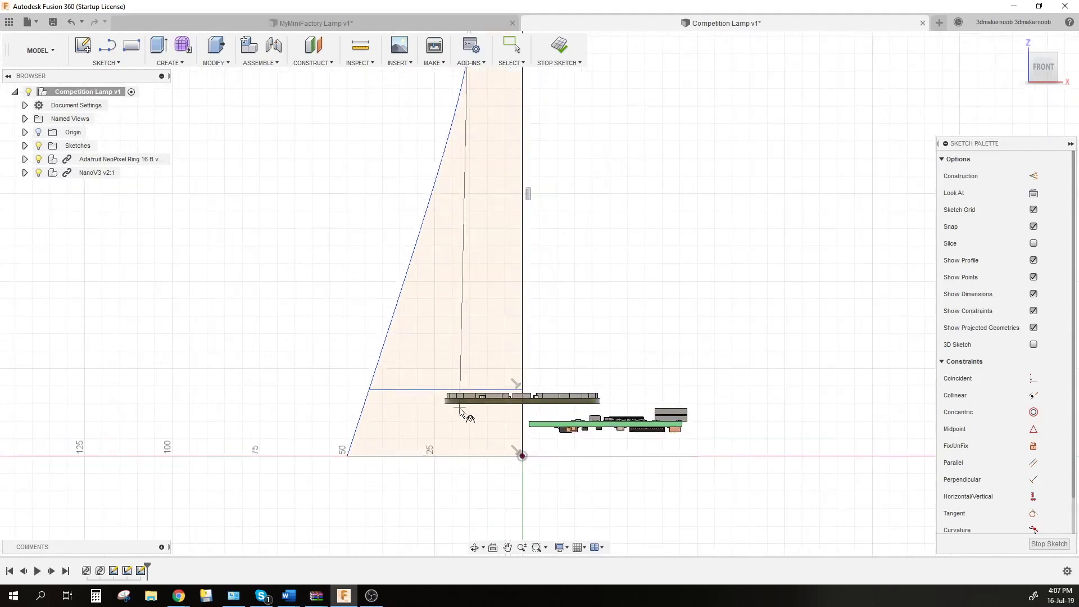
{"action": "middle_click_drag", "start_coordinate": [459, 368], "coordinate": [457, 385], "text": "shift"}
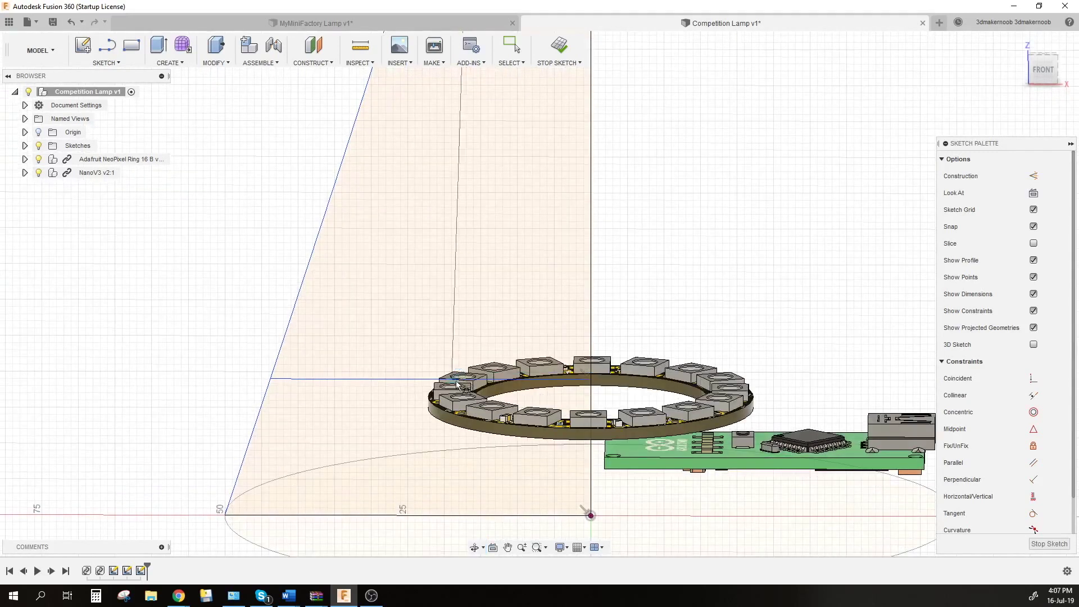
{"action": "scroll", "coordinate": [459, 337], "scroll_direction": "down", "scroll_amount": 3}
{"action": "middle_click_drag", "start_coordinate": [467, 281], "coordinate": [476, 240], "text": "shift"}
{"action": "mouse_move", "coordinate": [483, 129]}
{"action": "left_mouse_down"}
{"action": "mouse_move", "coordinate": [843, 118]}
{"action": "mouse_move", "coordinate": [1041, 198]}
{"action": "mouse_move", "coordinate": [821, 70]}
{"action": "mouse_move", "coordinate": [487, 132]}
{"action": "left_mouse_up"}
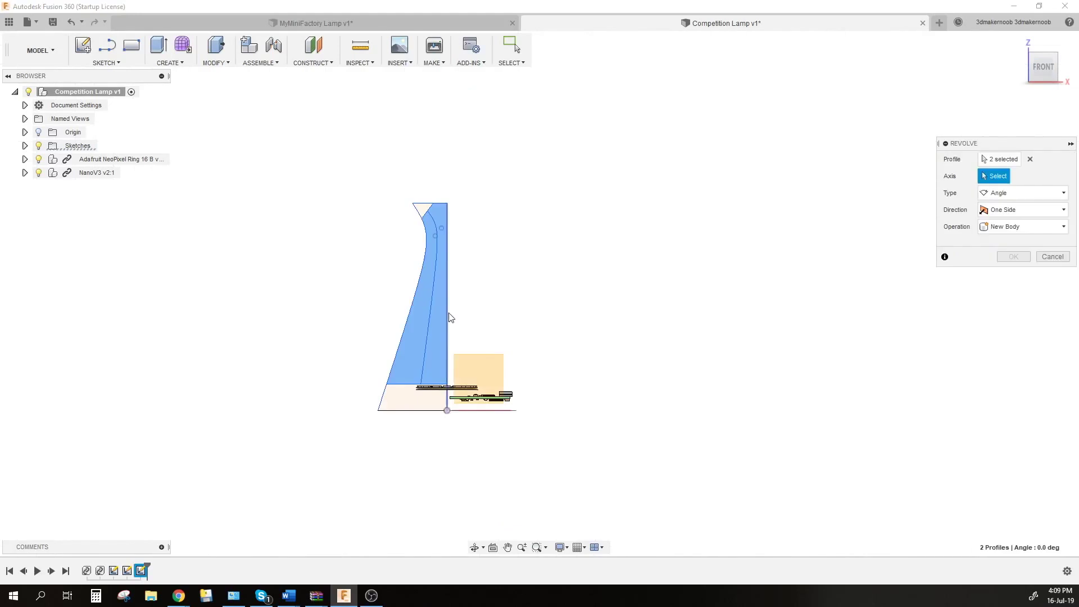
Revolve the lamp profile around the centre axis into a solid body.
{"action": "left_click", "coordinate": [449, 312]}
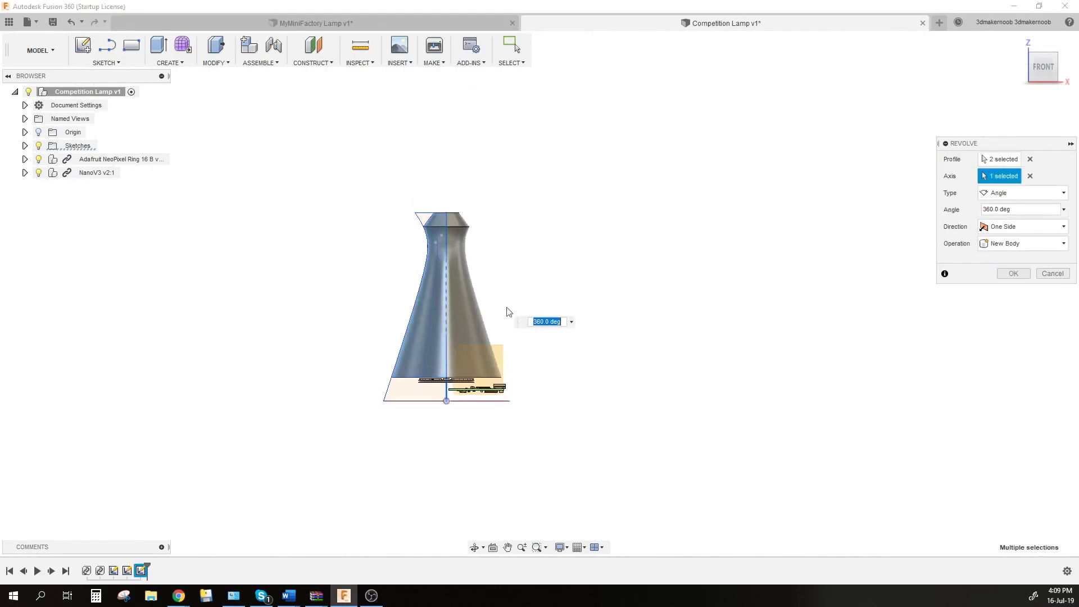
{"action": "mouse_move", "coordinate": [509, 264]}
{"action": "middle_mouse_down", "text": "shift"}
{"action": "mouse_move", "coordinate": [541, 306]}
{"action": "mouse_move", "coordinate": [674, 286]}
{"action": "mouse_move", "coordinate": [694, 258]}
{"action": "mouse_move", "coordinate": [583, 285]}
{"action": "mouse_move", "coordinate": [487, 261]}
{"action": "mouse_move", "coordinate": [506, 262]}
{"action": "middle_mouse_up", "text": "shift"}
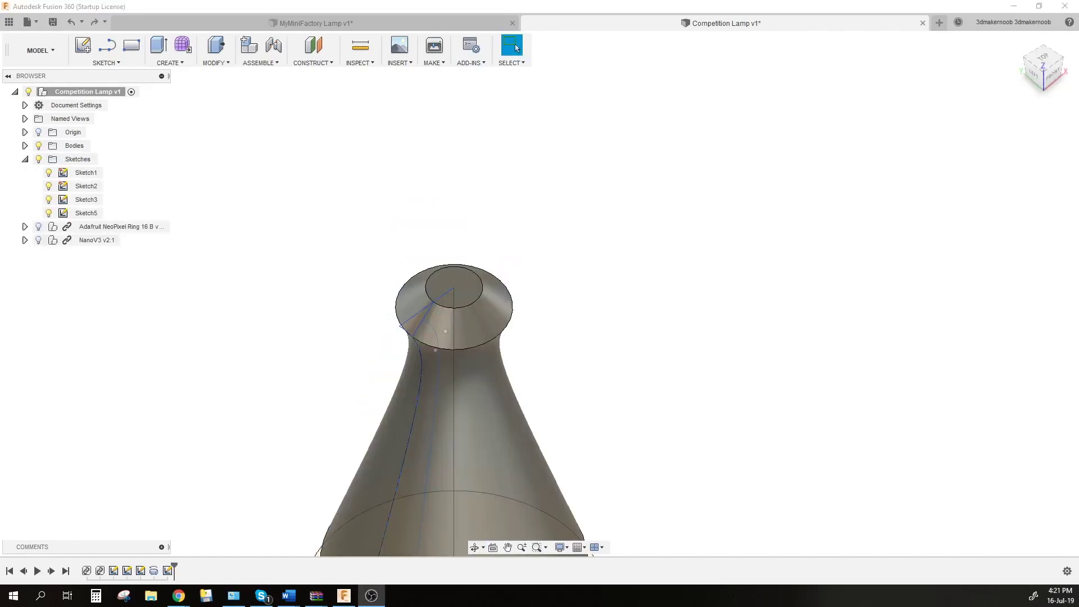
{"action": "middle_click_drag", "start_coordinate": [362, 351], "coordinate": [336, 208], "text": "shift"}
{"action": "left_click", "coordinate": [169, 62]}
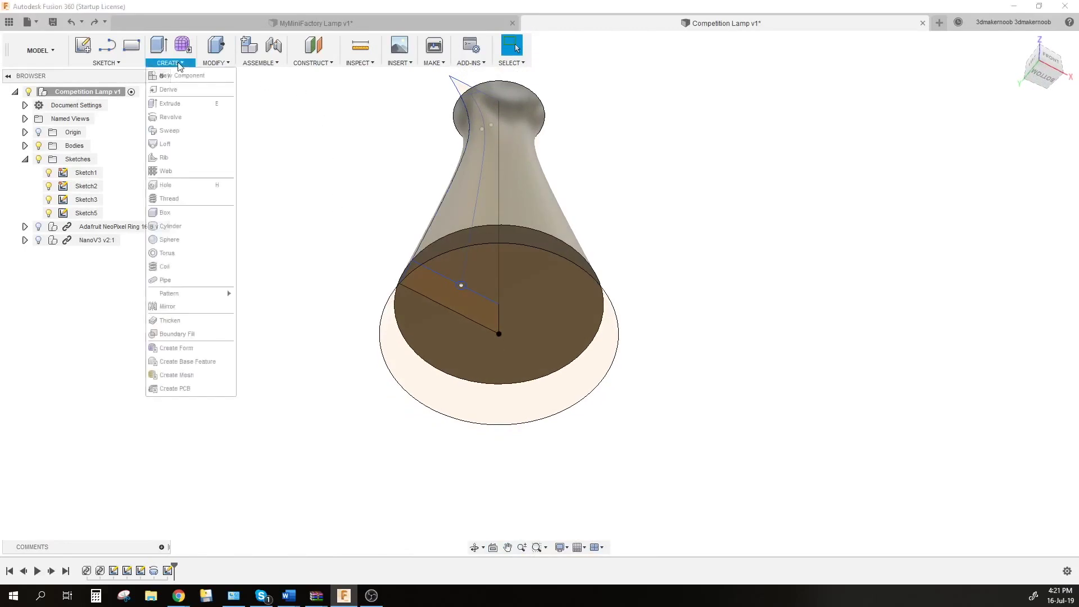
{"action": "left_click", "coordinate": [179, 114]}
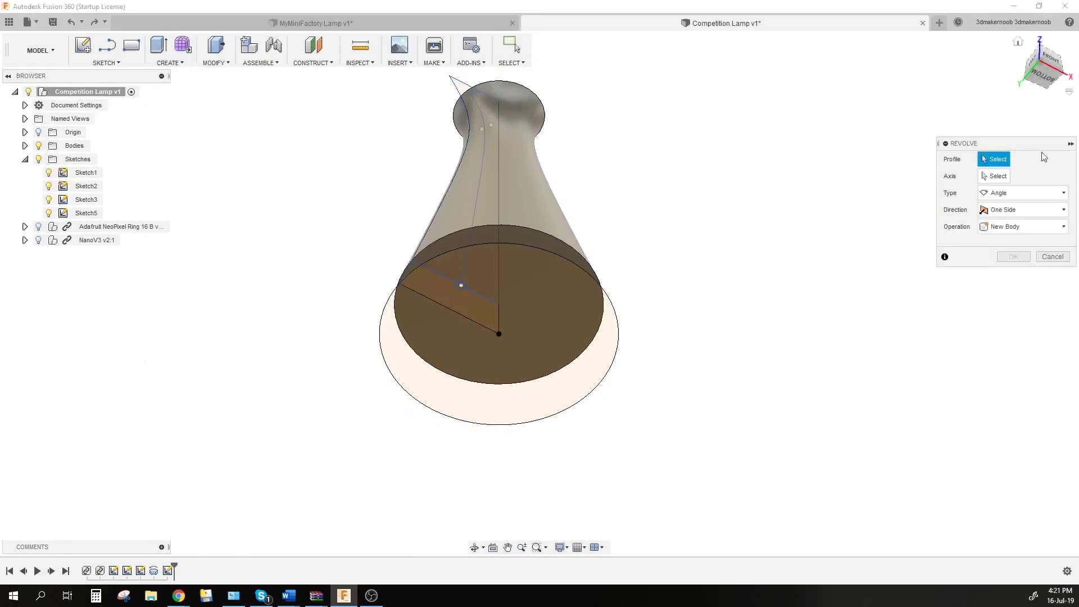
{"action": "left_click", "coordinate": [1052, 256]}
Sweep-cut the small circle along the inner curve to form the side channel.
{"action": "left_click", "coordinate": [166, 63]}
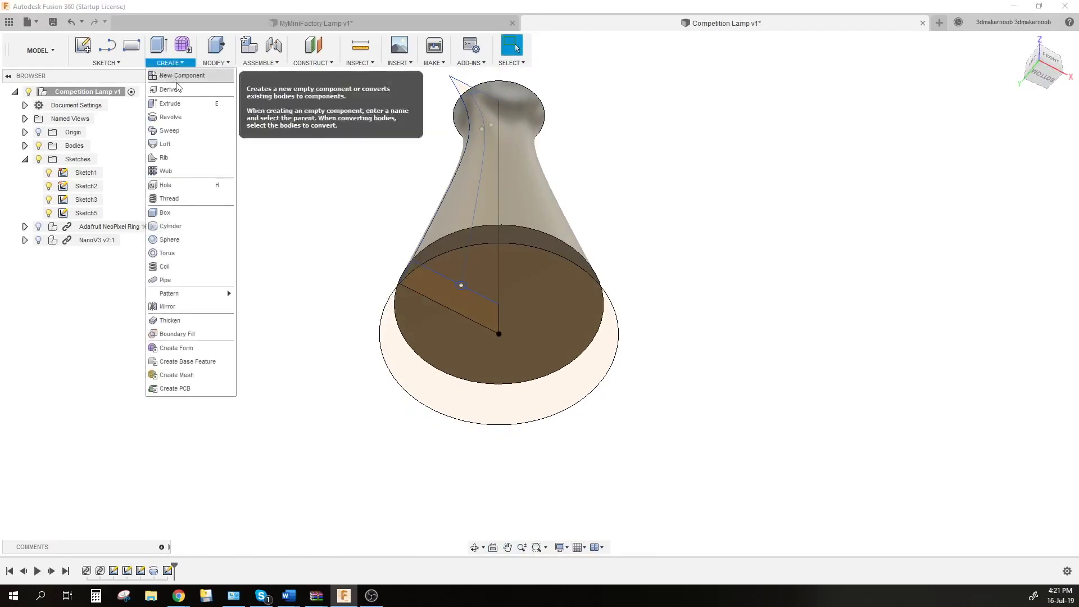
{"action": "left_click", "coordinate": [175, 141]}
{"action": "scroll", "coordinate": [449, 294], "scroll_direction": "up", "scroll_amount": 3}
{"action": "scroll", "coordinate": [448, 291], "scroll_direction": "up", "scroll_amount": 3}
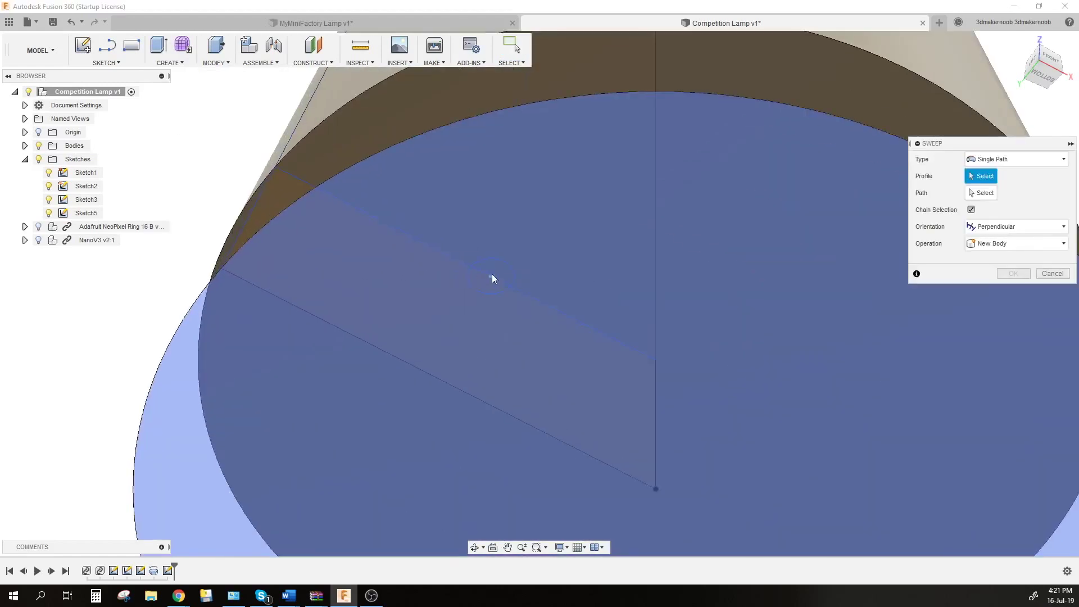
{"action": "left_click", "coordinate": [491, 265]}
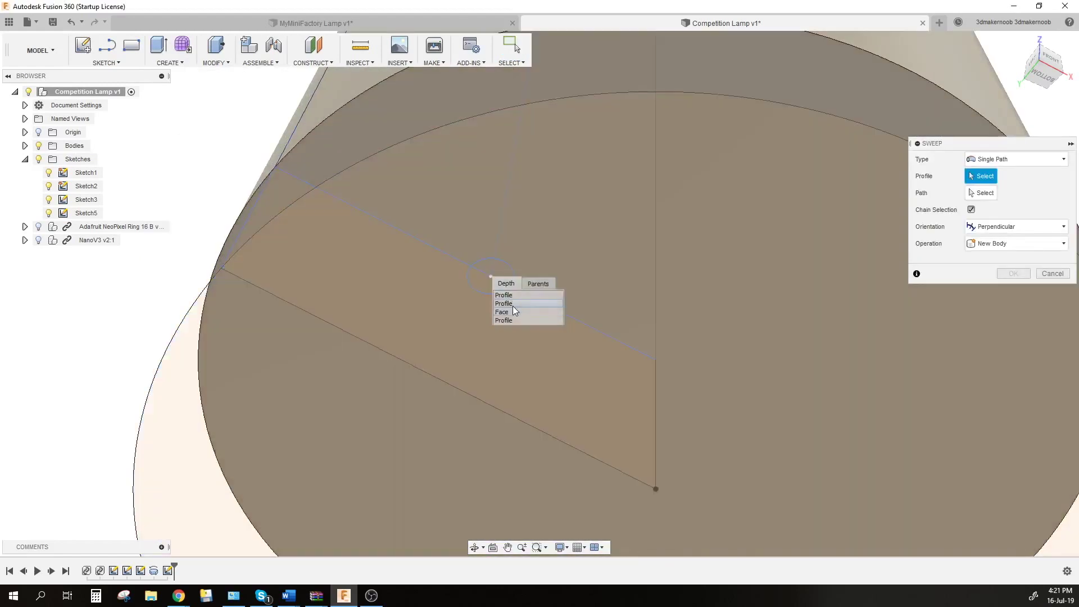
{"action": "left_click", "coordinate": [513, 305]}
{"action": "left_click", "coordinate": [980, 192]}
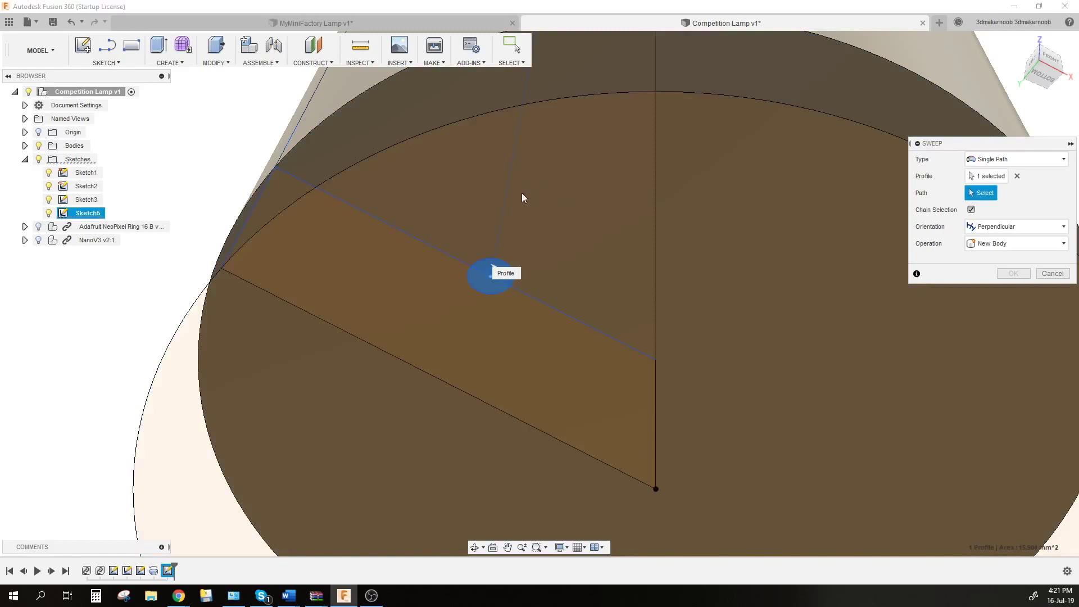
{"action": "left_click", "coordinate": [506, 196]}
{"action": "scroll", "coordinate": [544, 361], "scroll_direction": "down", "scroll_amount": 5}
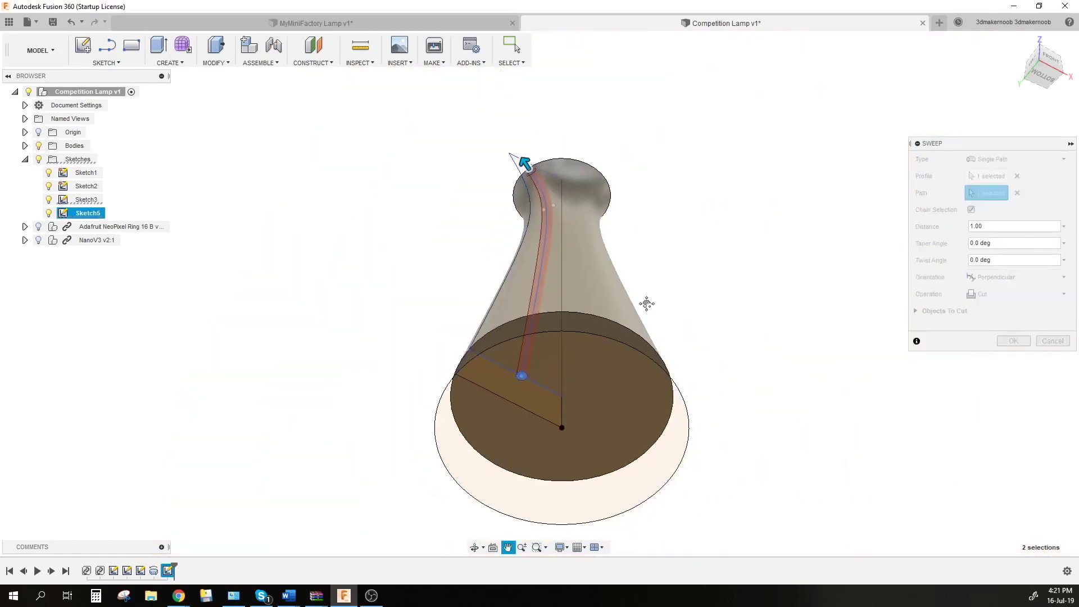
{"action": "middle_click_drag", "start_coordinate": [629, 240], "coordinate": [629, 292], "text": "shift"}
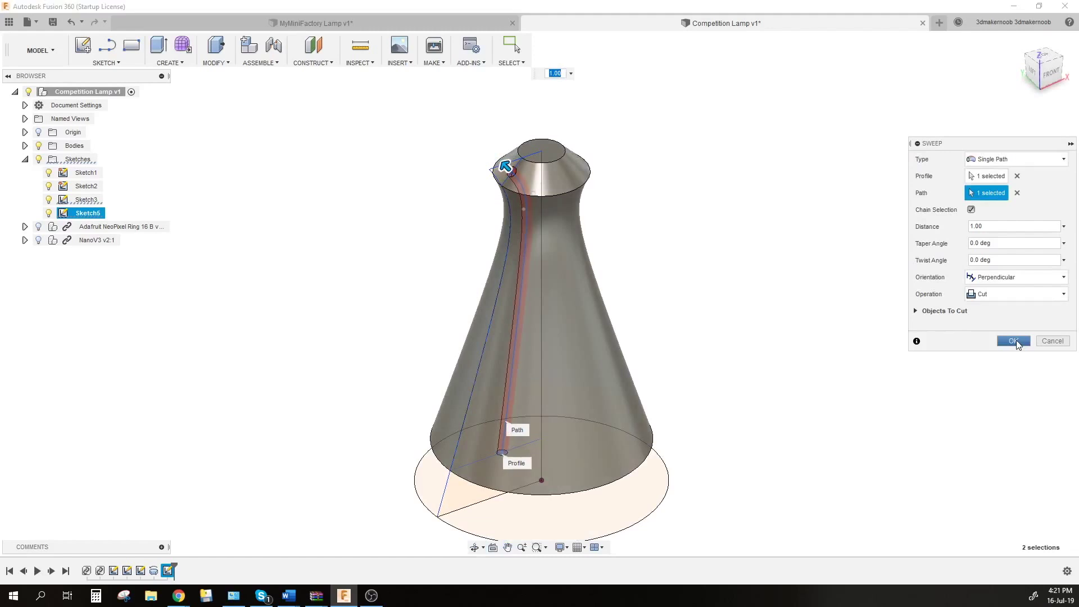
{"action": "left_click", "coordinate": [1014, 340]}
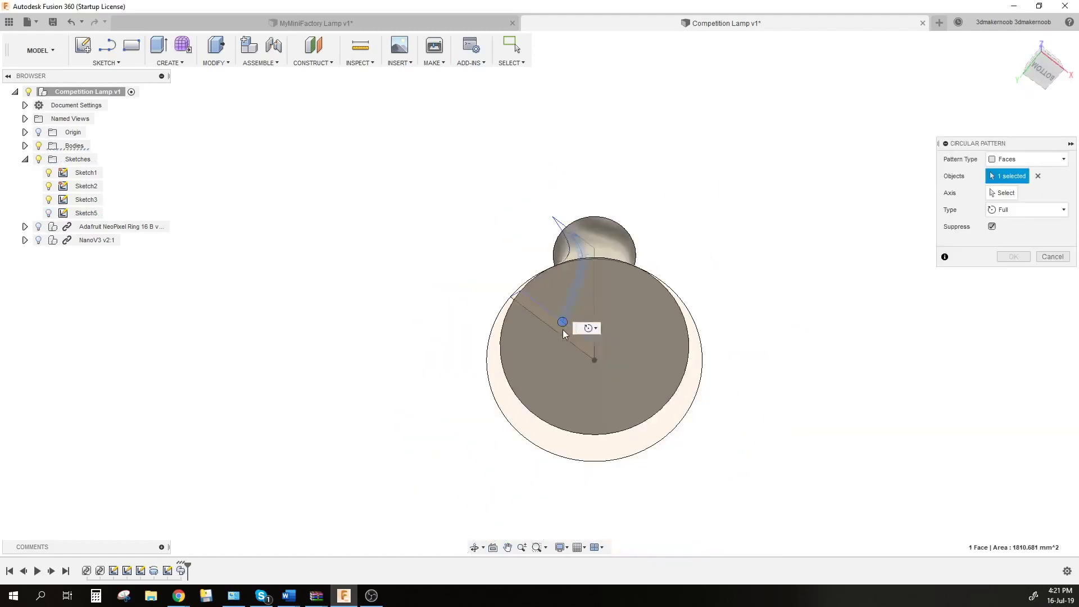
Circular-pattern the swept channel 16 times about the central vertical line.
{"action": "middle_click_drag", "start_coordinate": [731, 315], "coordinate": [721, 338], "text": "shift"}
{"action": "left_click", "coordinate": [1002, 194]}
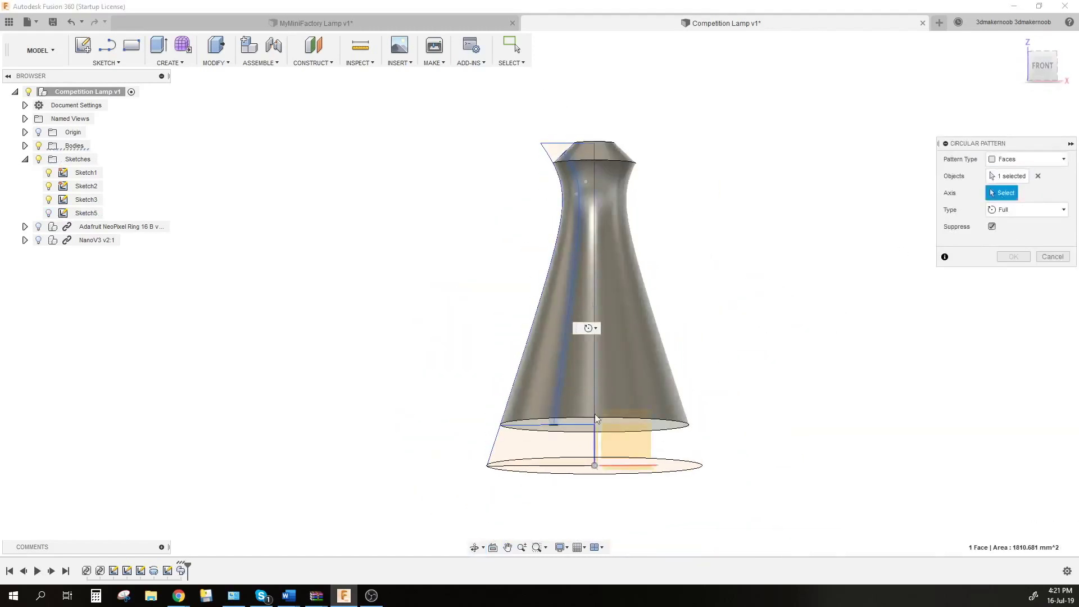
{"action": "scroll", "coordinate": [597, 418], "scroll_direction": "up", "scroll_amount": 5}
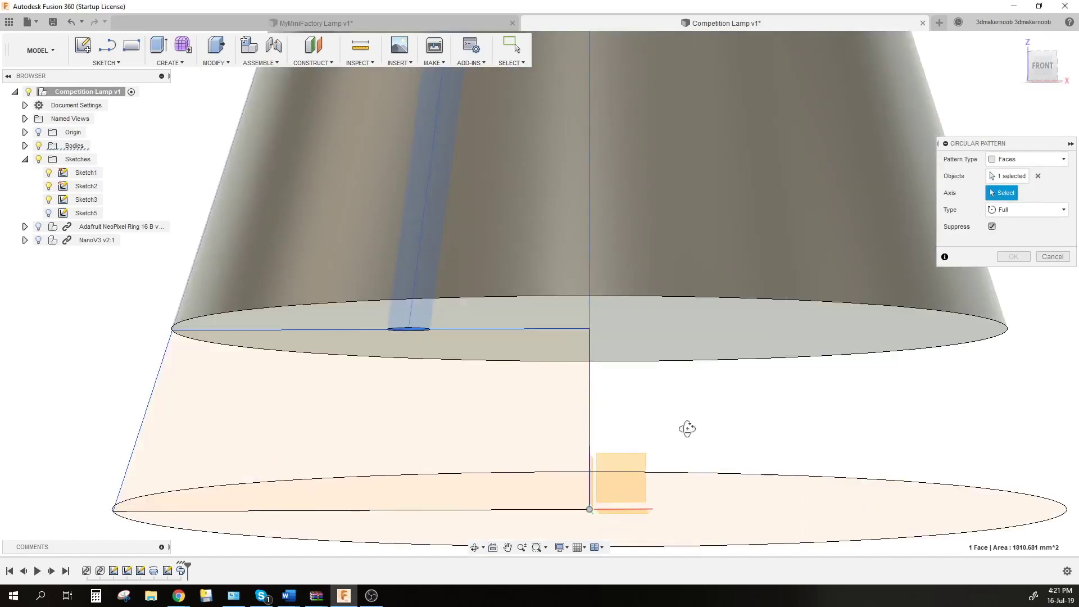
{"action": "middle_click_drag", "start_coordinate": [687, 429], "coordinate": [780, 422], "text": "shift"}
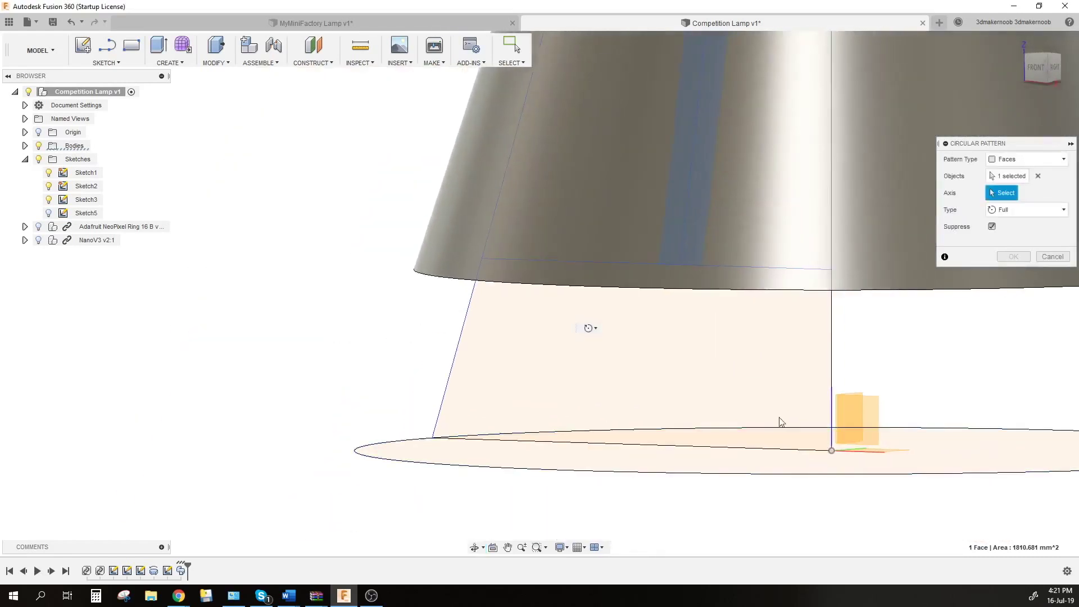
{"action": "left_click", "coordinate": [833, 354]}
{"action": "scroll", "coordinate": [885, 390], "scroll_direction": "down", "scroll_amount": 5}
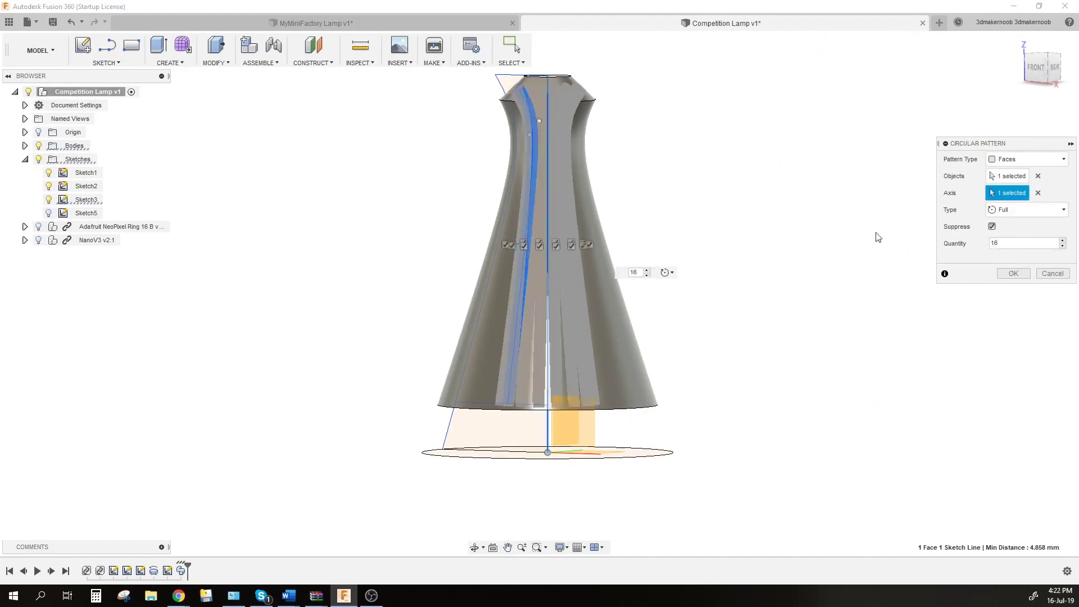
{"action": "key", "text": "Return"}
Reopen Sketch3 from the timeline for editing, then undo the change.
{"action": "scroll", "coordinate": [280, 258], "scroll_direction": "up", "scroll_amount": 5}
{"action": "middle_click_drag", "start_coordinate": [279, 258], "coordinate": [369, 284], "text": "shift"}
{"action": "double_click", "coordinate": [141, 571]}
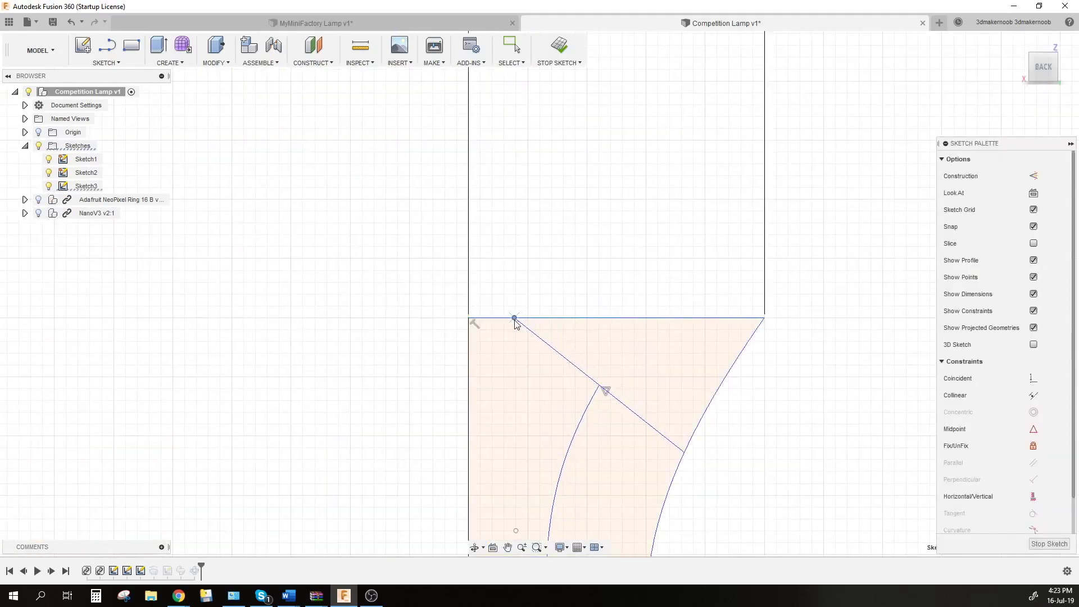
{"action": "key", "text": "ctrl+z"}
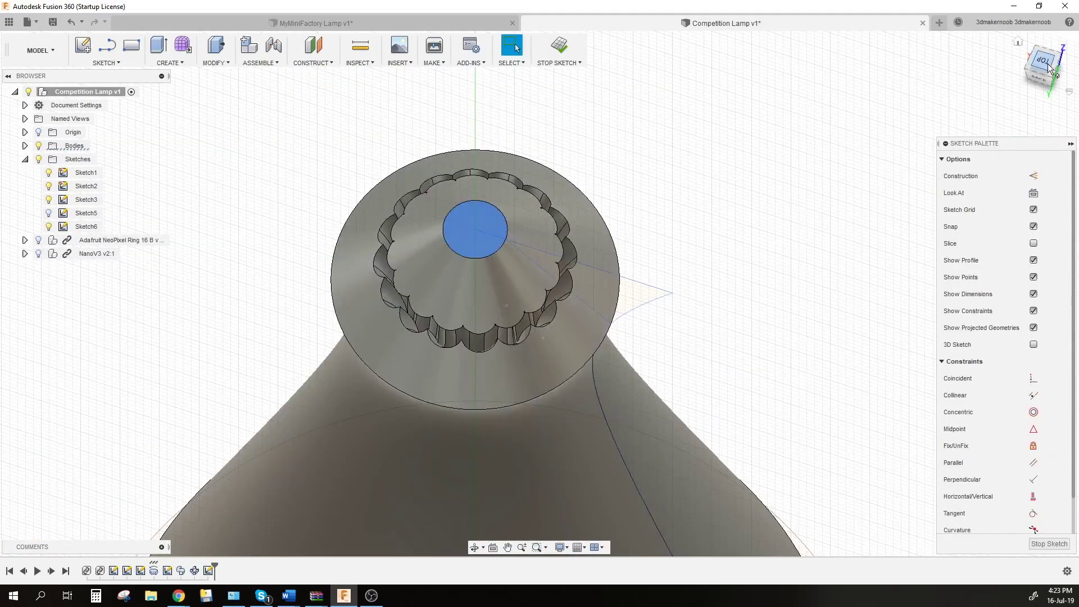
Sketch a circle on the lamp's top face and cut it 11 mm deep as a recess.
{"action": "left_click", "coordinate": [562, 45]}
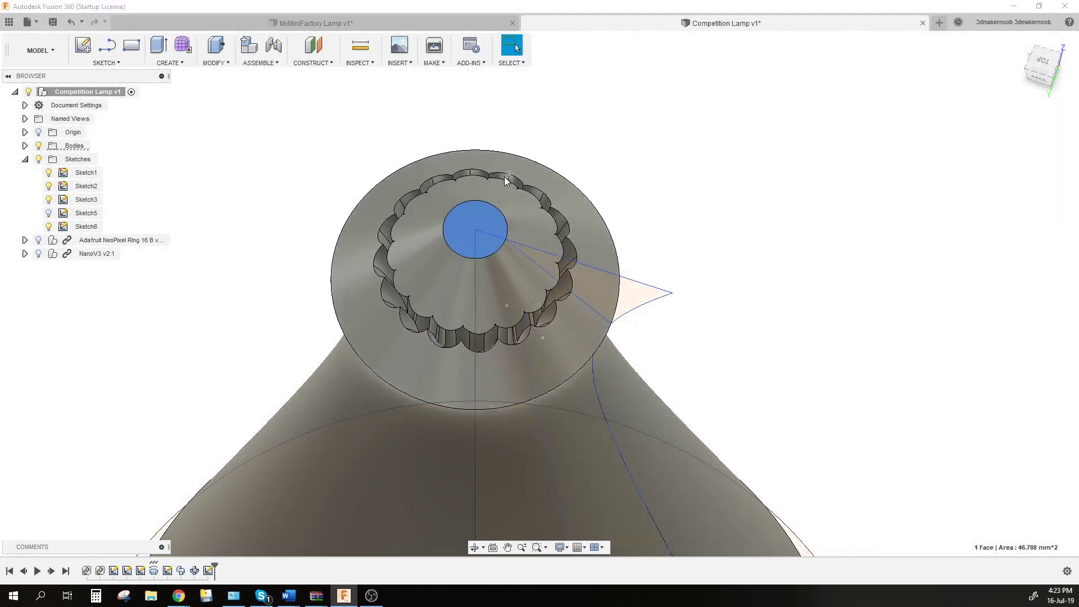
{"action": "left_click", "coordinate": [125, 63]}
{"action": "left_click", "coordinate": [130, 76]}
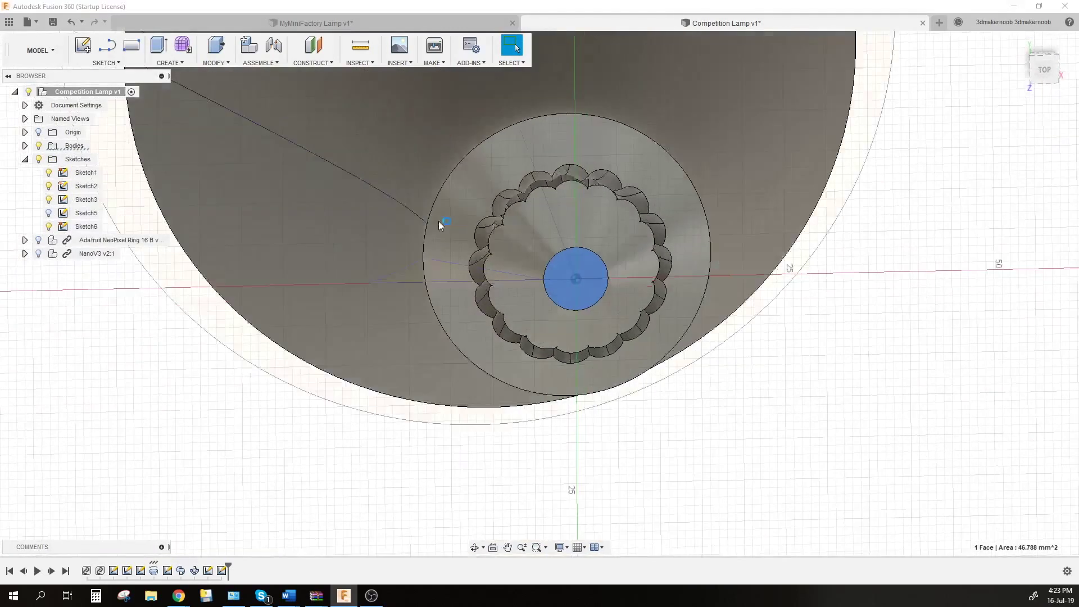
{"action": "key", "text": "e"}
{"action": "left_click_drag", "start_coordinate": [282, 270], "coordinate": [290, 278]}
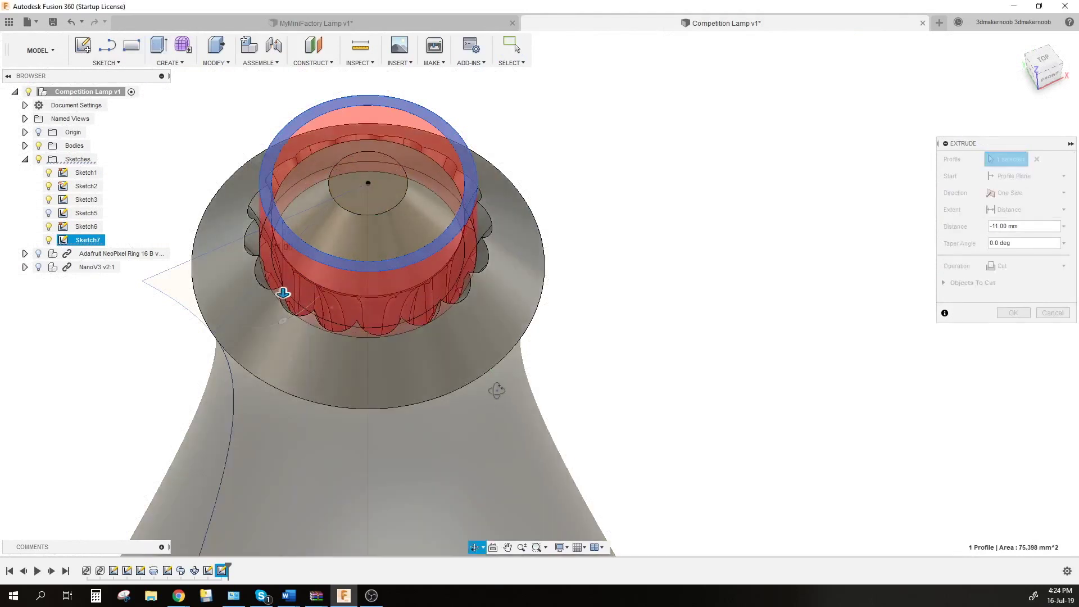
{"action": "key", "text": "Return"}
{"action": "middle_click_drag", "start_coordinate": [497, 391], "coordinate": [735, 491], "text": "shift"}
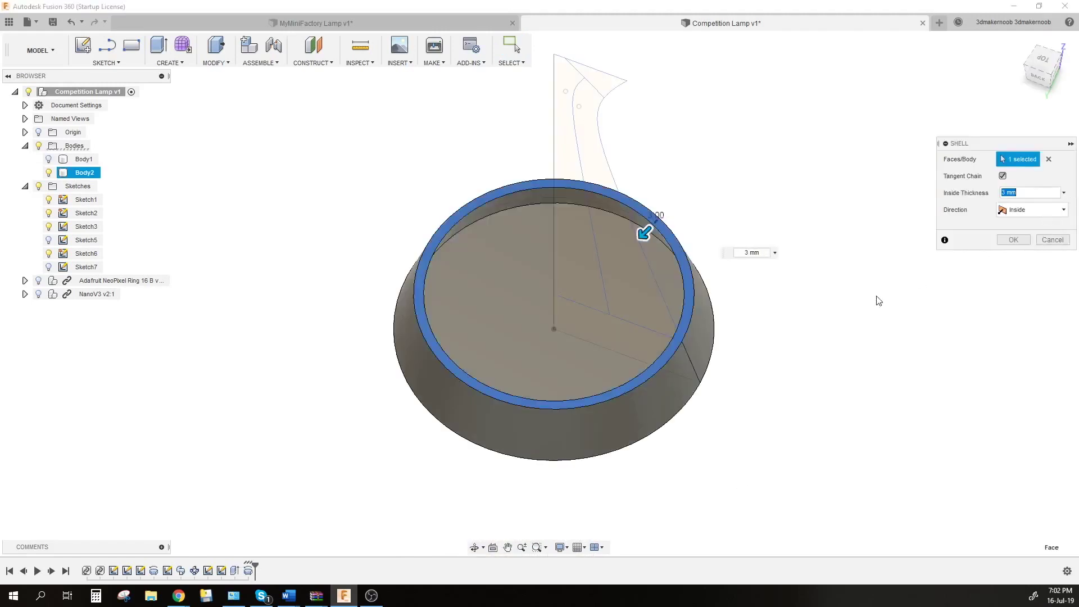
Orbit and zoom to a low side view of the lamp base.
{"action": "middle_click_drag", "start_coordinate": [823, 399], "coordinate": [762, 310], "text": "shift"}
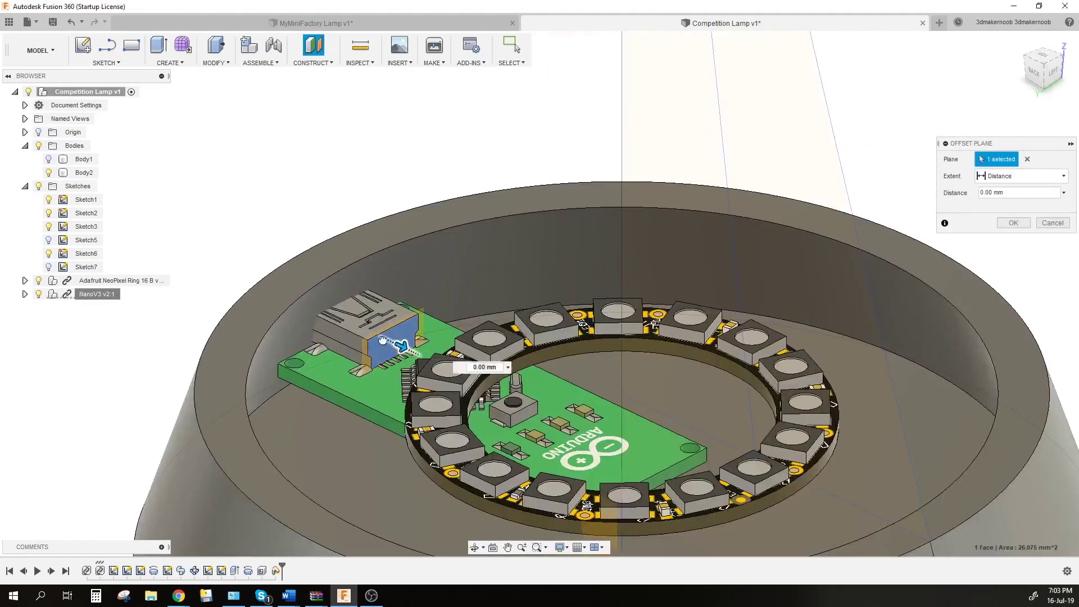
{"action": "scroll", "coordinate": [236, 227], "scroll_direction": "down", "scroll_amount": 5}
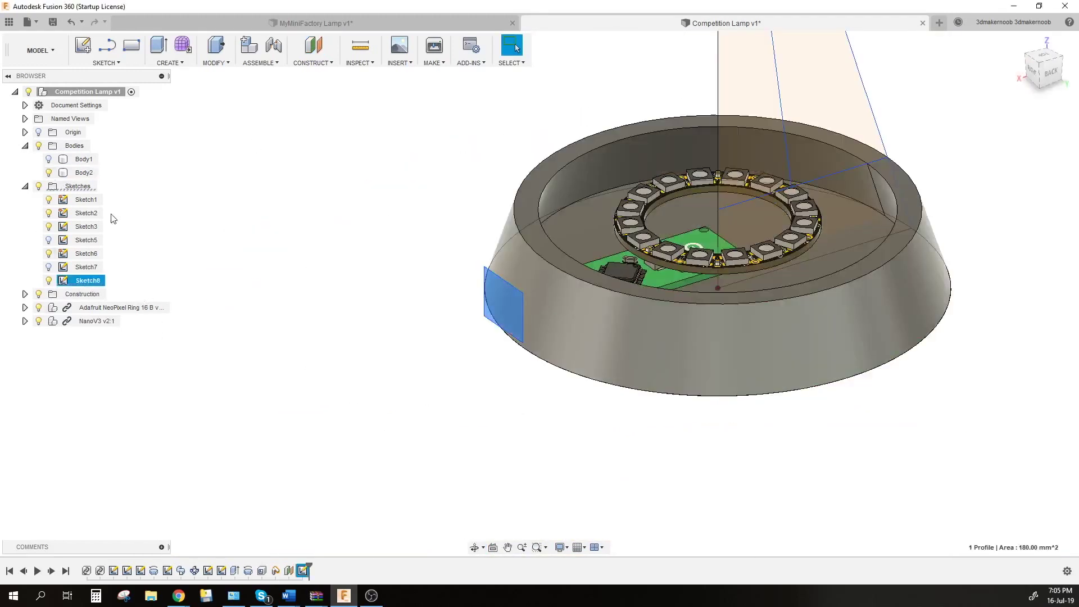
Cut the USB window 26 mm through the base wall and project the board edges.
{"action": "key", "text": "e"}
{"action": "left_click_drag", "start_coordinate": [512, 302], "coordinate": [630, 299]}
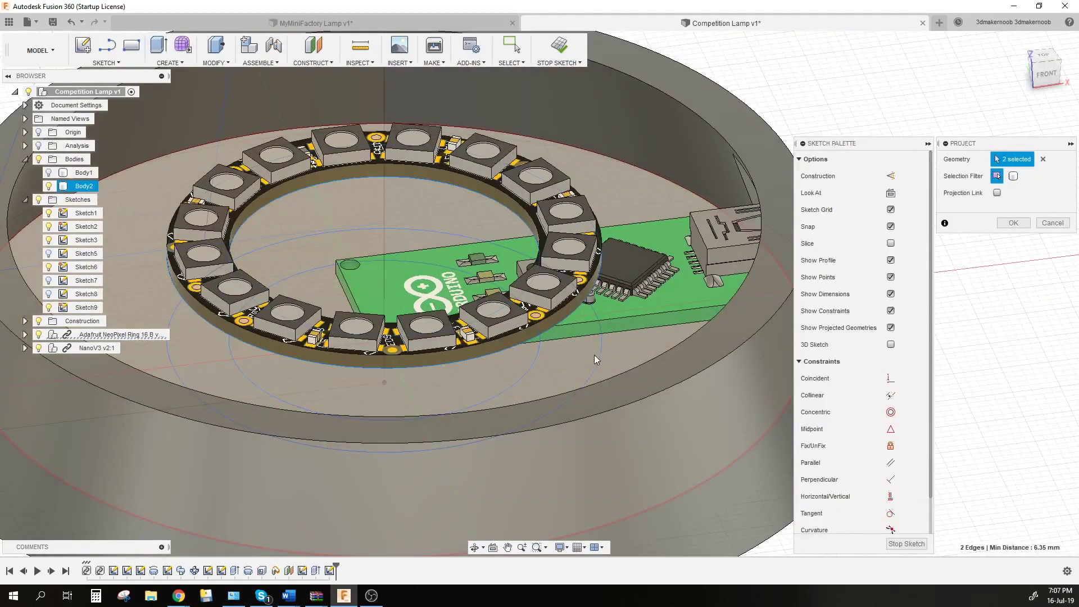
{"action": "left_click", "coordinate": [666, 321]}
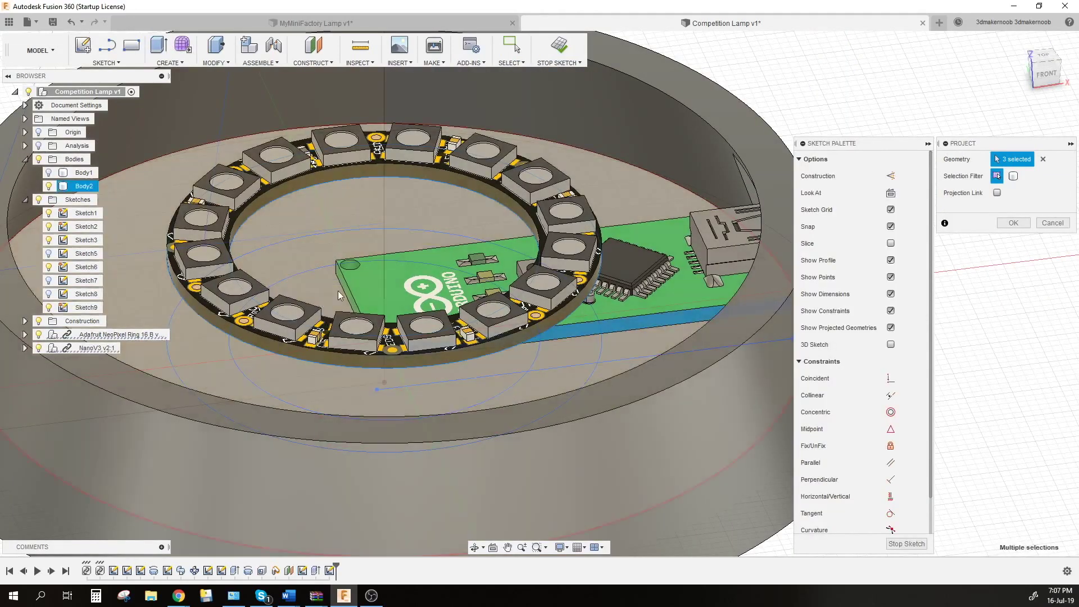
{"action": "middle_click_drag", "start_coordinate": [305, 235], "coordinate": [258, 137], "text": "shift"}
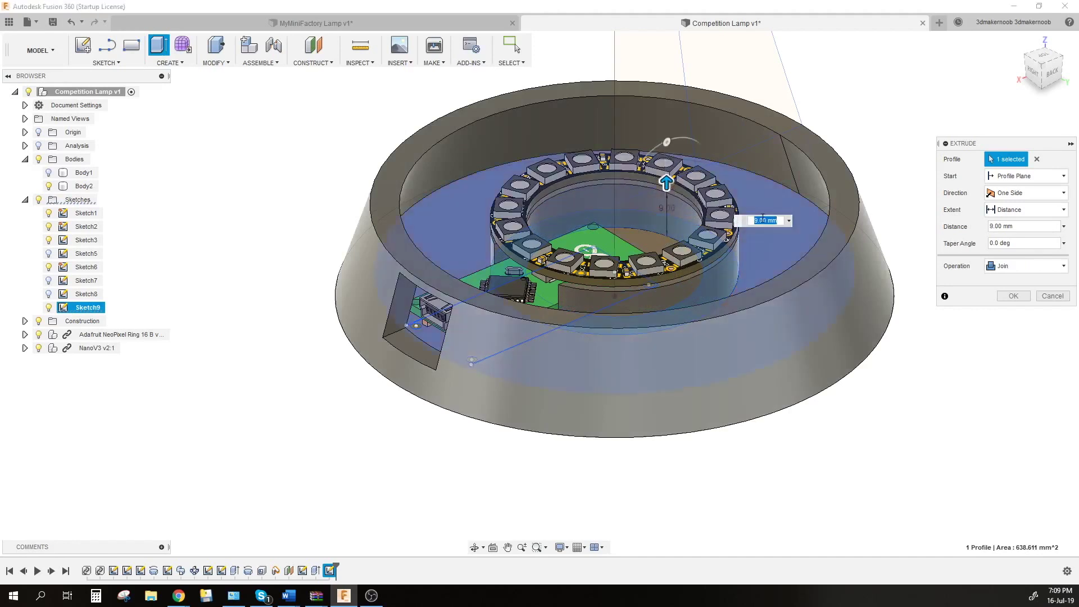
{"action": "mouse_move", "coordinate": [669, 227]}
{"action": "middle_mouse_down", "text": "shift"}
{"action": "mouse_move", "coordinate": [709, 236]}
{"action": "mouse_move", "coordinate": [557, 231]}
{"action": "middle_mouse_up", "text": "shift"}
{"action": "scroll", "coordinate": [538, 230], "scroll_direction": "up", "scroll_amount": 5}
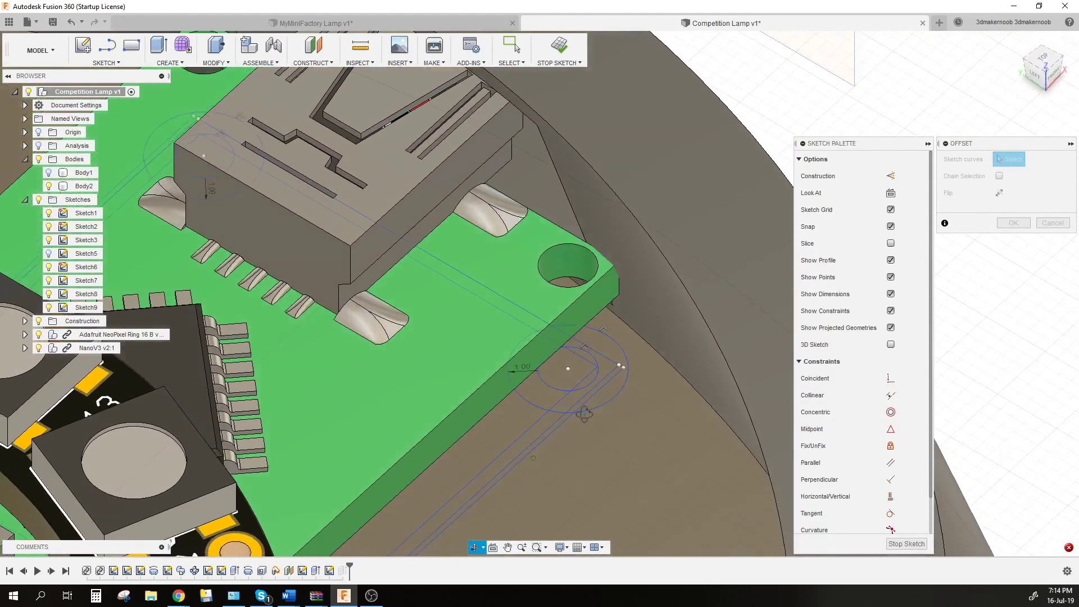
{"action": "middle_click_drag", "start_coordinate": [584, 415], "coordinate": [582, 410], "text": "shift"}
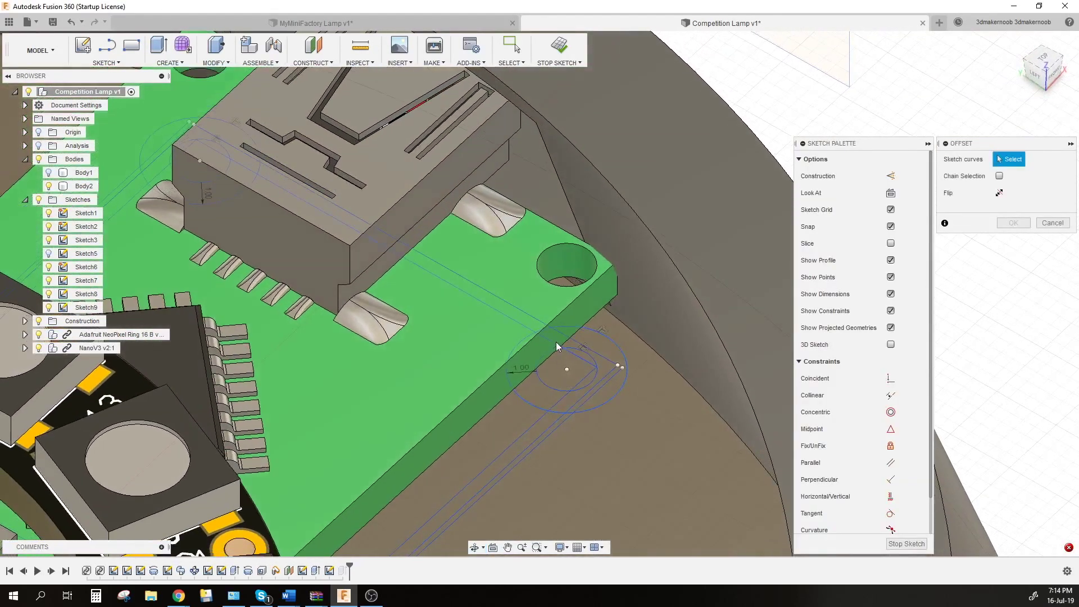
{"action": "left_click", "coordinate": [555, 405]}
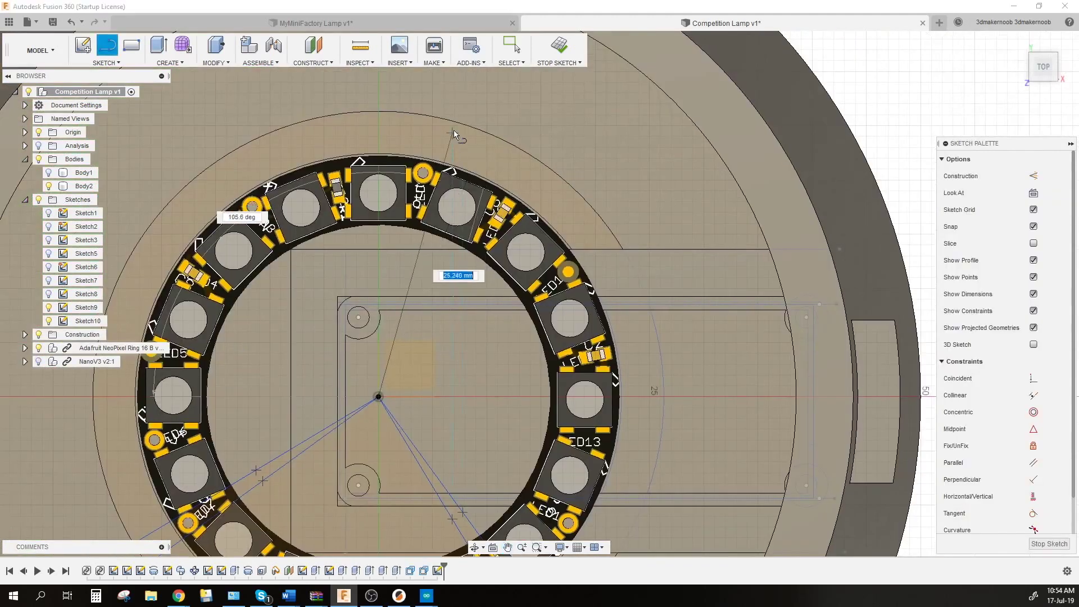
Finish the radial lines to the outer circle and cut the five notches 1 mm deep.
{"action": "left_click", "coordinate": [447, 117]}
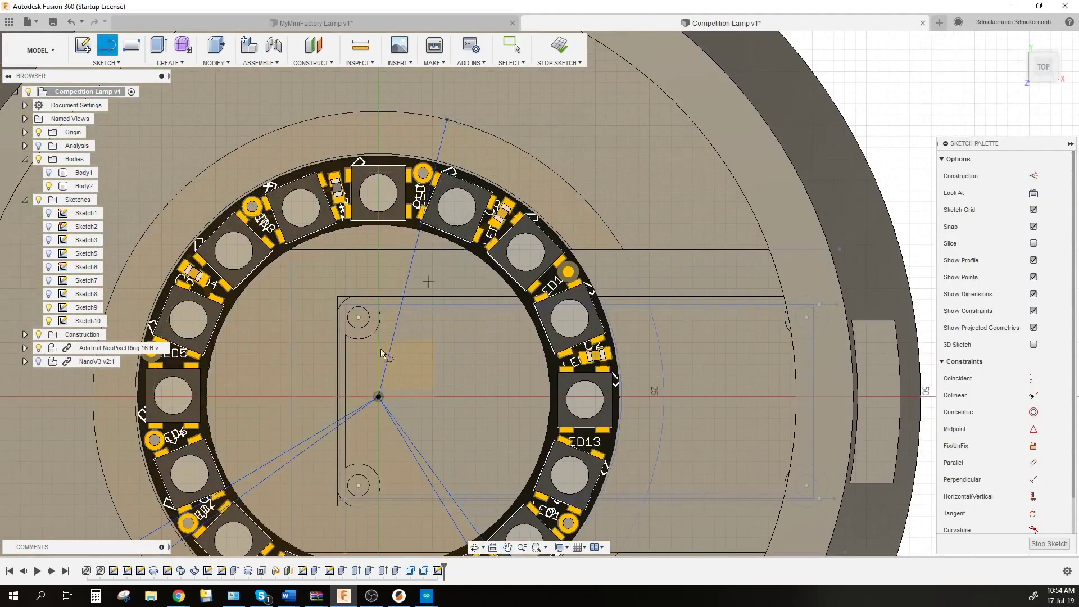
{"action": "left_click", "coordinate": [422, 112]}
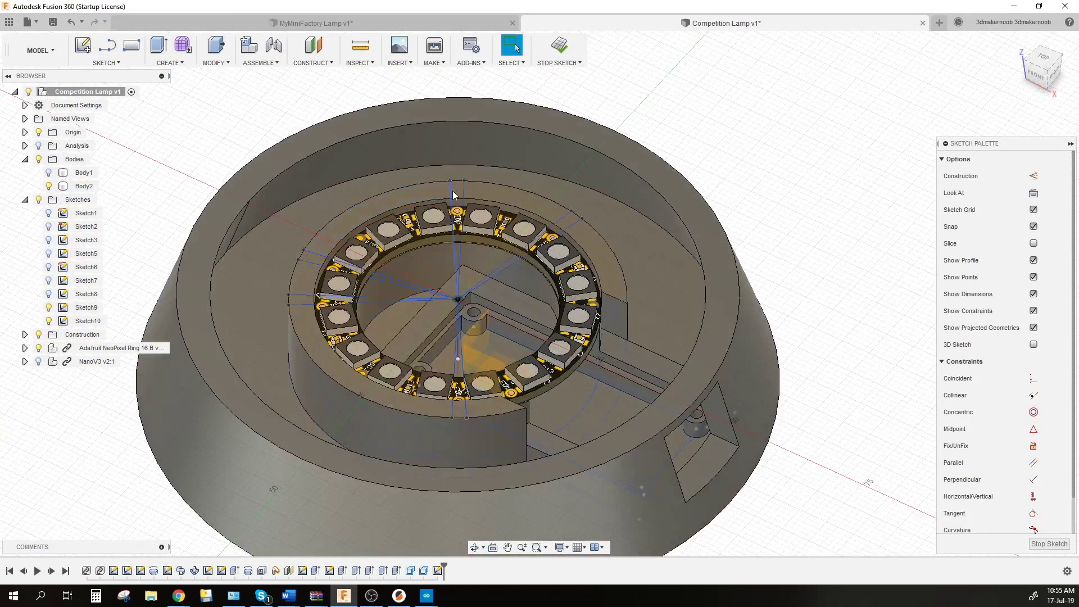
{"action": "left_click", "coordinate": [570, 225]}
{"action": "key", "text": "e"}
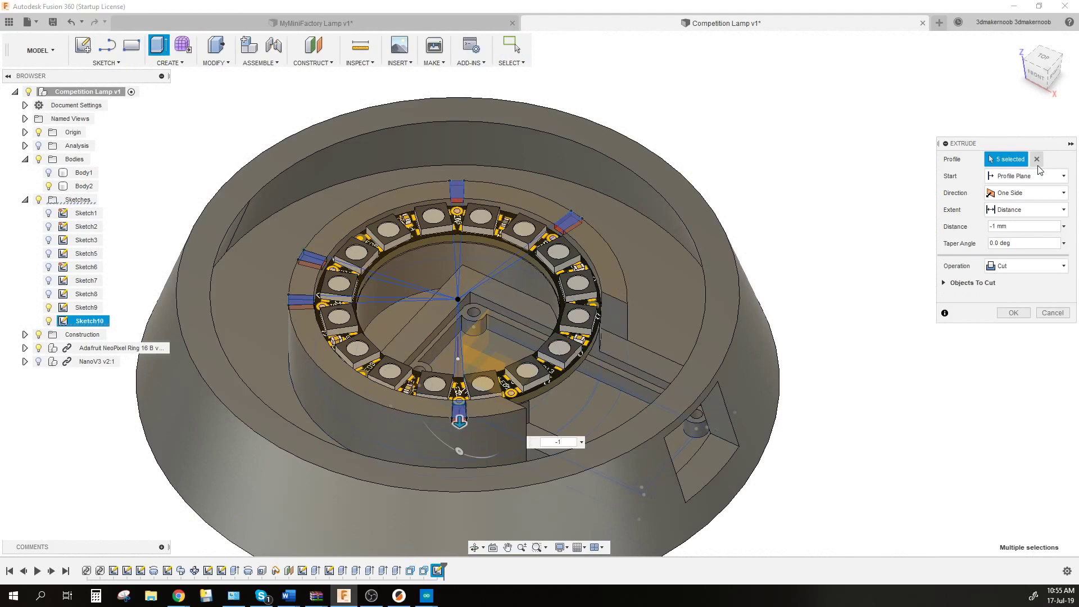
{"action": "key", "text": "Return"}
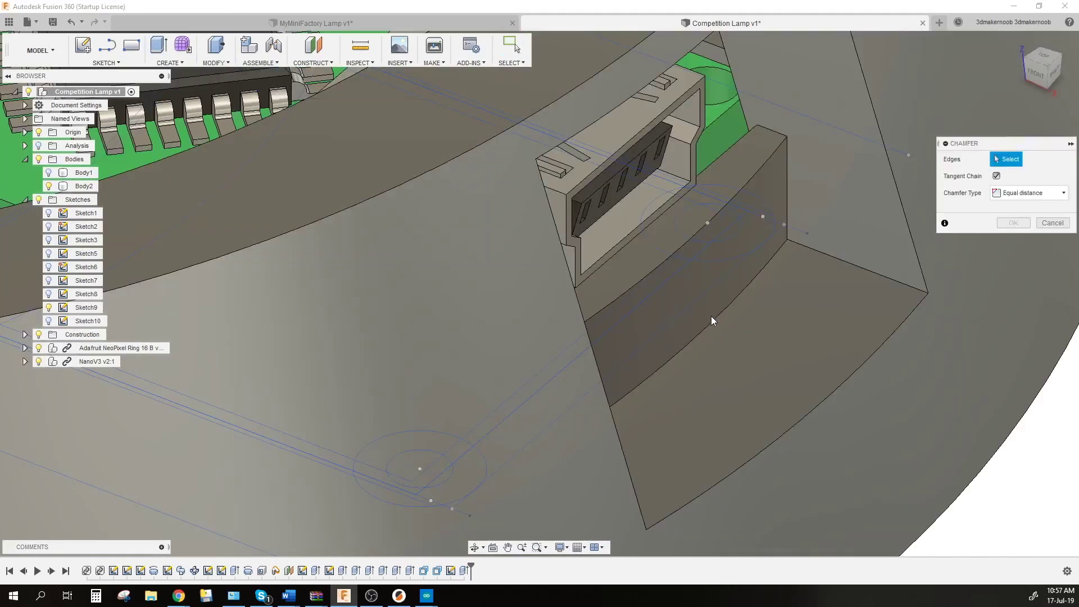
Choose the curved base edge to chamfer, then inspect the section view and underside.
{"action": "left_click", "coordinate": [715, 323]}
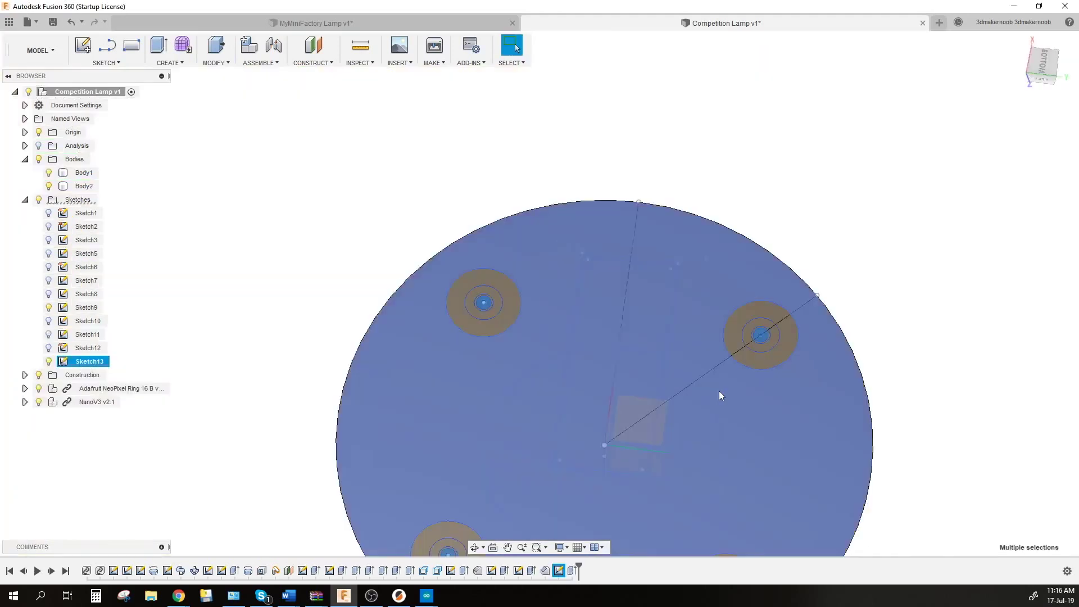
{"action": "scroll", "coordinate": [609, 367], "scroll_direction": "down", "scroll_amount": 10}
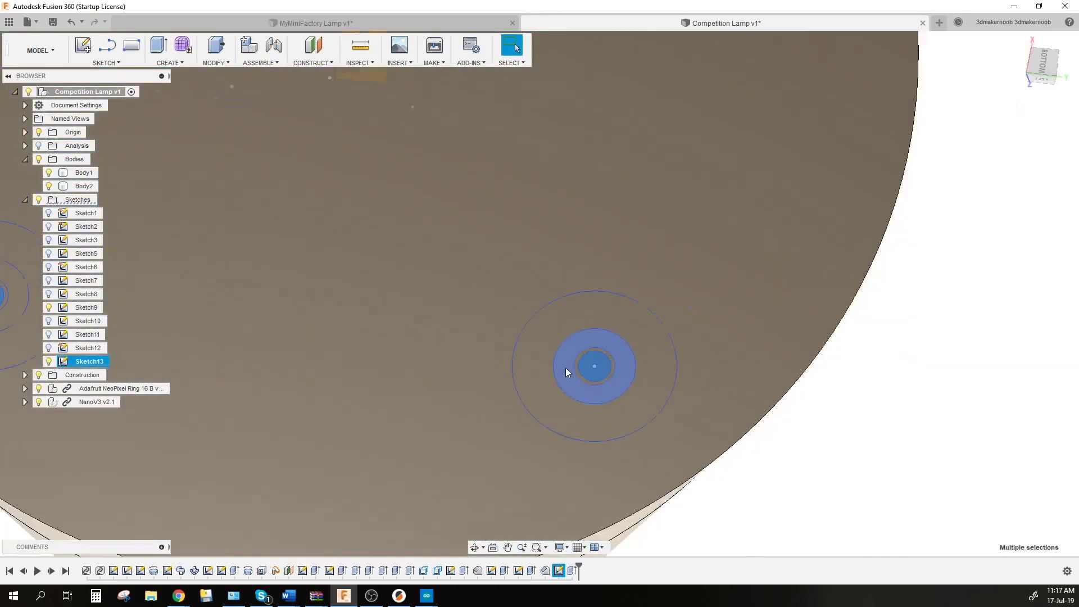
{"action": "left_click", "coordinate": [38, 145]}
{"action": "middle_click_drag", "start_coordinate": [255, 287], "coordinate": [184, 216], "text": "shift"}
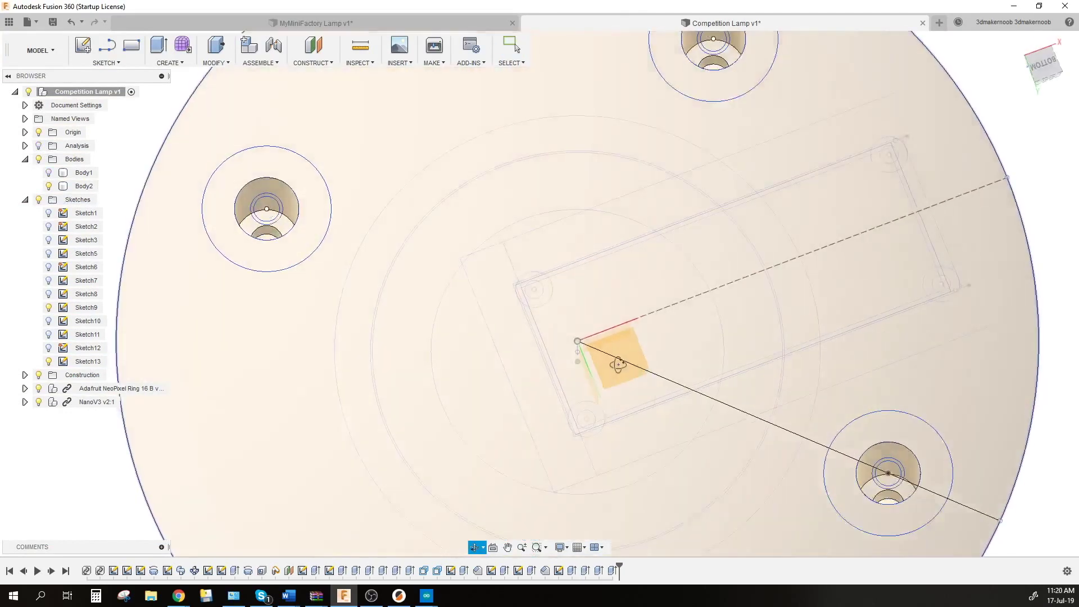
{"action": "mouse_move", "coordinate": [619, 362]}
{"action": "middle_mouse_down", "text": "shift"}
{"action": "mouse_move", "coordinate": [652, 378]}
{"action": "mouse_move", "coordinate": [692, 373]}
{"action": "mouse_move", "coordinate": [574, 495]}
{"action": "mouse_move", "coordinate": [594, 223]}
{"action": "mouse_move", "coordinate": [602, 412]}
{"action": "middle_mouse_up", "text": "shift"}
{"action": "scroll", "coordinate": [534, 330], "scroll_direction": "up", "scroll_amount": 5}
{"action": "scroll", "coordinate": [642, 339], "scroll_direction": "up", "scroll_amount": 3}
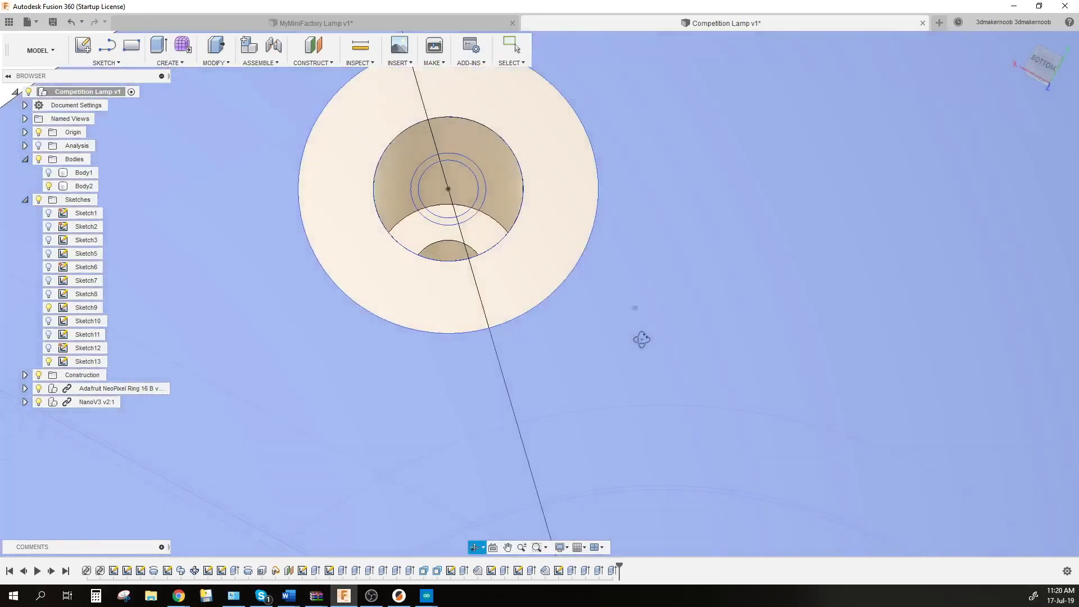
Project the four hole outlines onto a sketch on the base's bottom disc.
{"action": "left_click", "coordinate": [108, 62]}
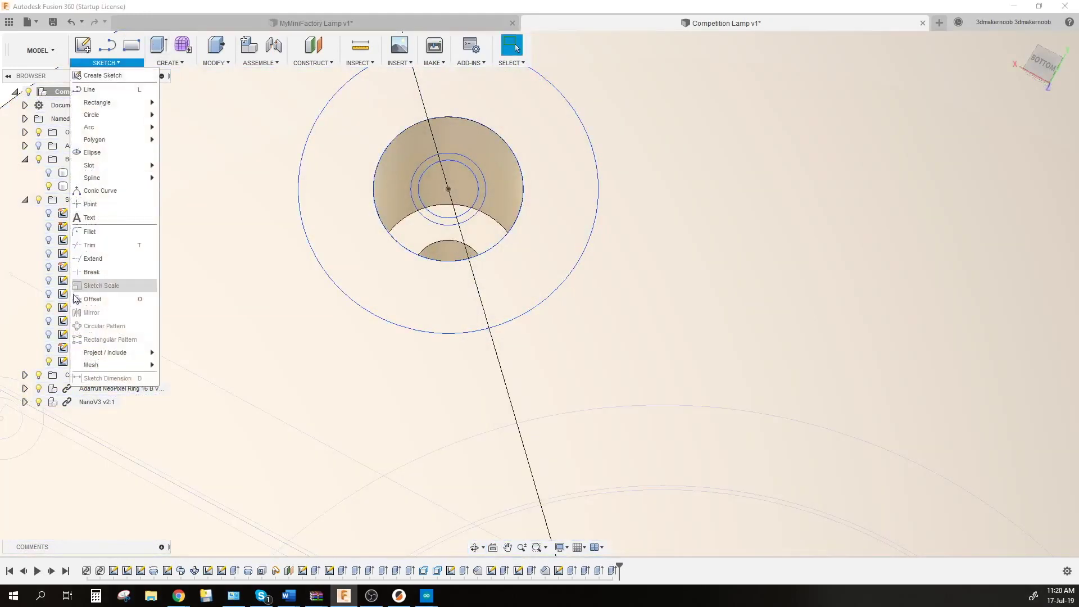
{"action": "left_click", "coordinate": [164, 358]}
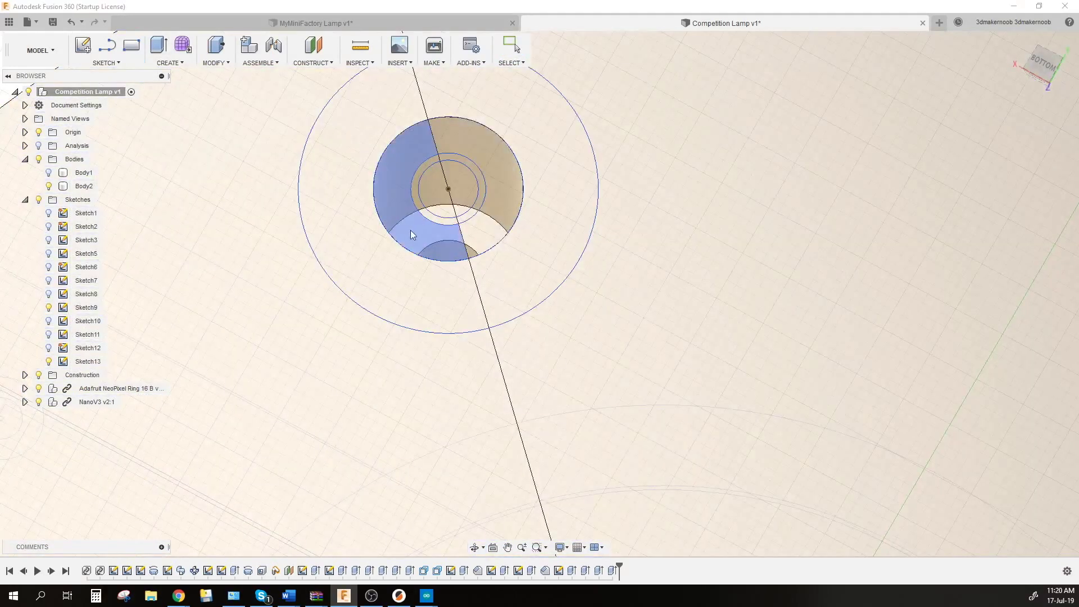
{"action": "left_click", "coordinate": [411, 234]}
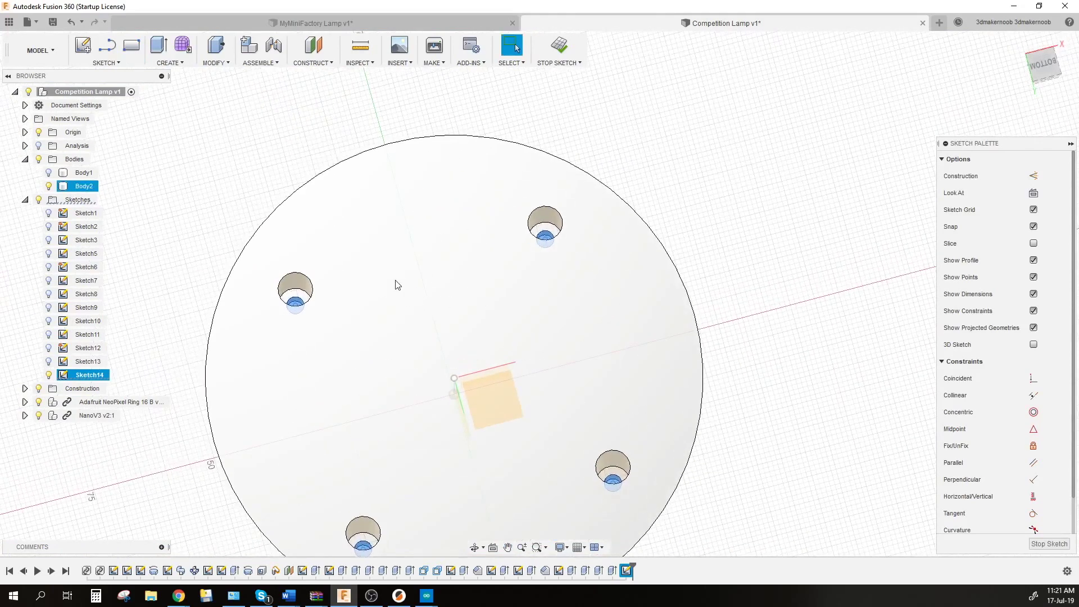
{"action": "mouse_move", "coordinate": [387, 285]}
{"action": "middle_mouse_down", "text": "shift"}
{"action": "mouse_move", "coordinate": [392, 293]}
{"action": "mouse_move", "coordinate": [385, 248]}
{"action": "mouse_move", "coordinate": [398, 264]}
{"action": "middle_mouse_up", "text": "shift"}
Extrude the four projected profiles -0.3 mm as a Join into the lamp base.
{"action": "key", "text": "e"}
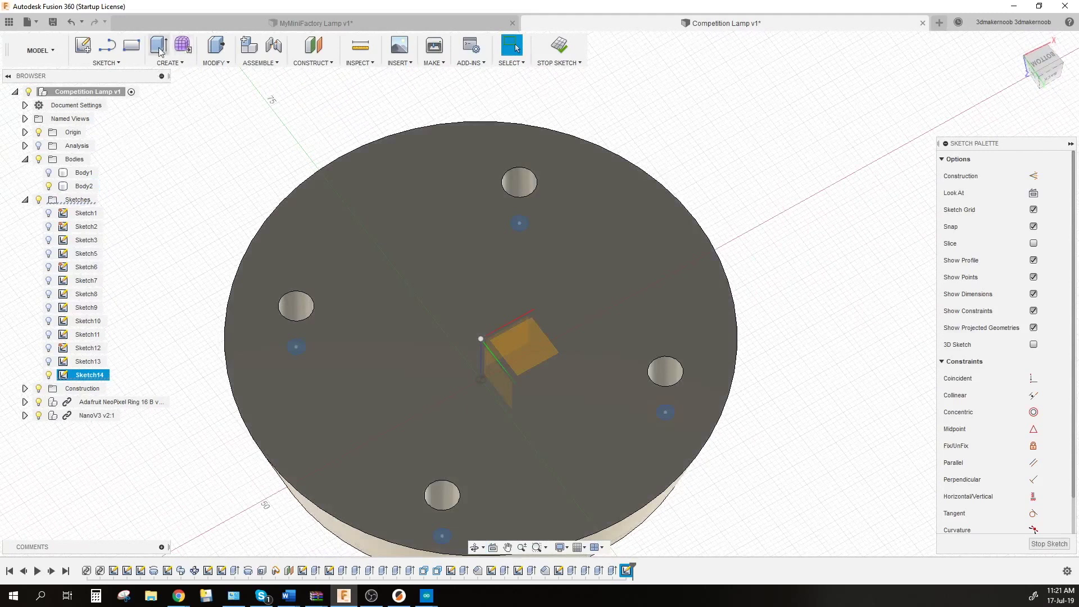
{"action": "middle_click_drag", "start_coordinate": [572, 337], "coordinate": [517, 284], "text": "shift"}
{"action": "scroll", "coordinate": [794, 430], "scroll_direction": "up", "scroll_amount": 3}
{"action": "scroll", "coordinate": [795, 430], "scroll_direction": "up", "scroll_amount": 3}
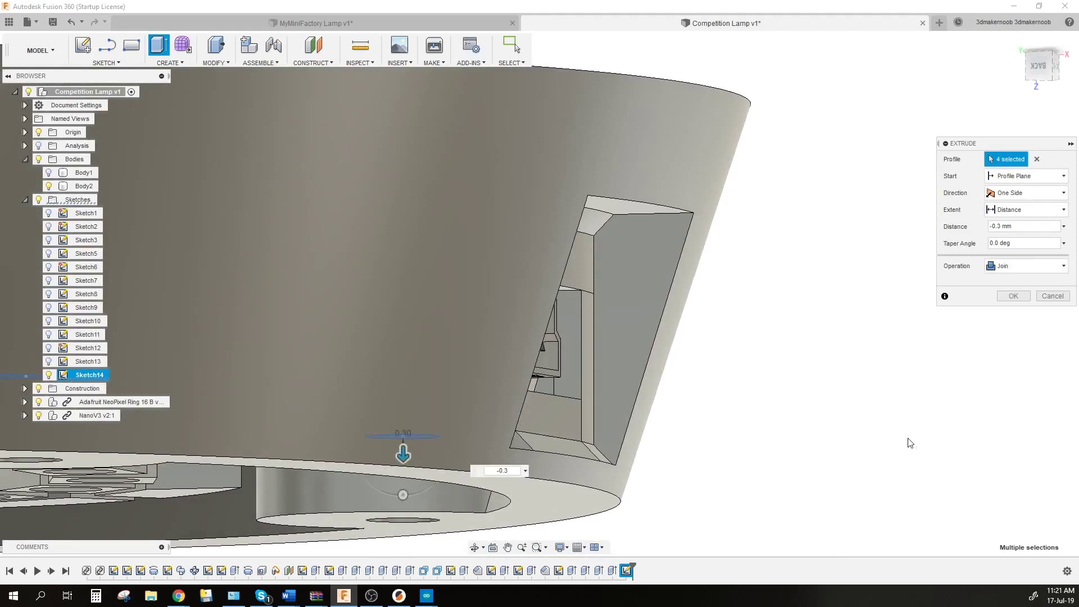
{"action": "scroll", "coordinate": [727, 393], "scroll_direction": "down", "scroll_amount": 3}
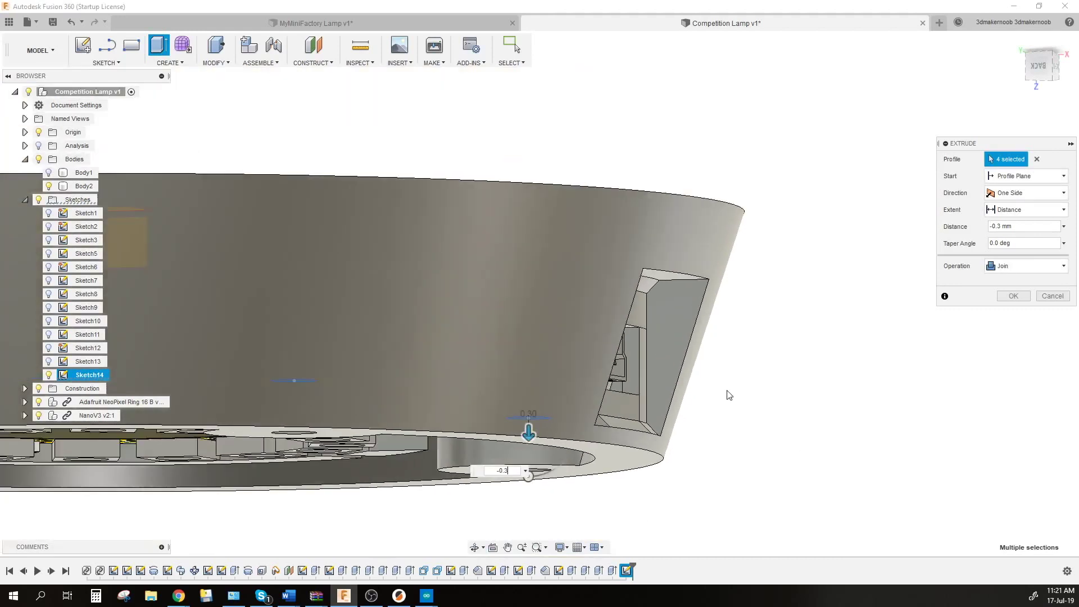
{"action": "middle_click_drag", "start_coordinate": [728, 393], "coordinate": [708, 416], "text": "shift"}
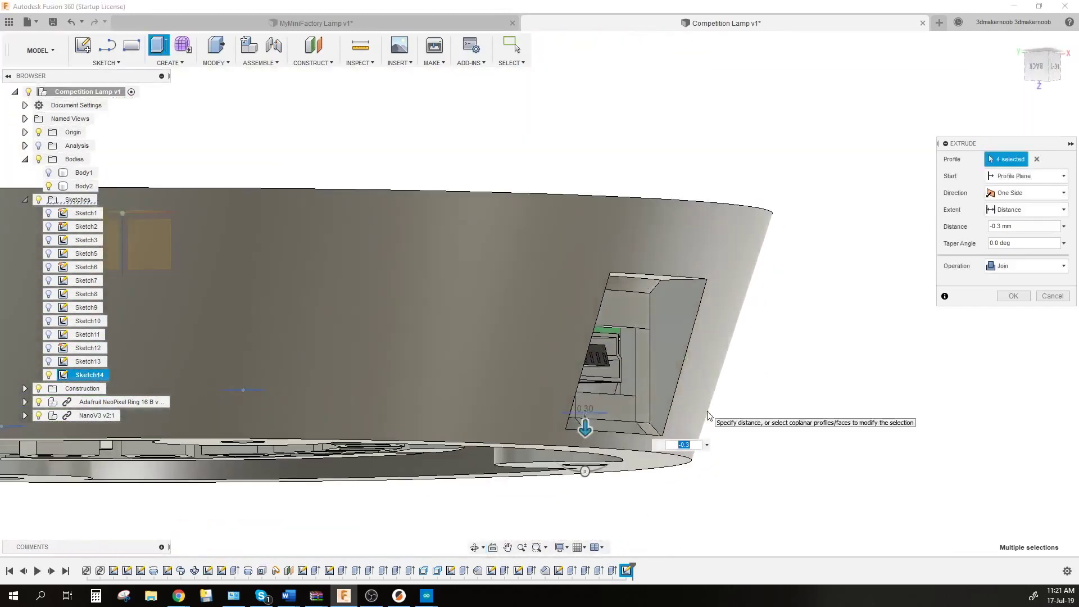
{"action": "left_click", "coordinate": [1014, 296]}
{"action": "middle_click_drag", "start_coordinate": [792, 460], "coordinate": [730, 321], "text": "shift"}
{"action": "scroll", "coordinate": [742, 345], "scroll_direction": "down", "scroll_amount": 10}
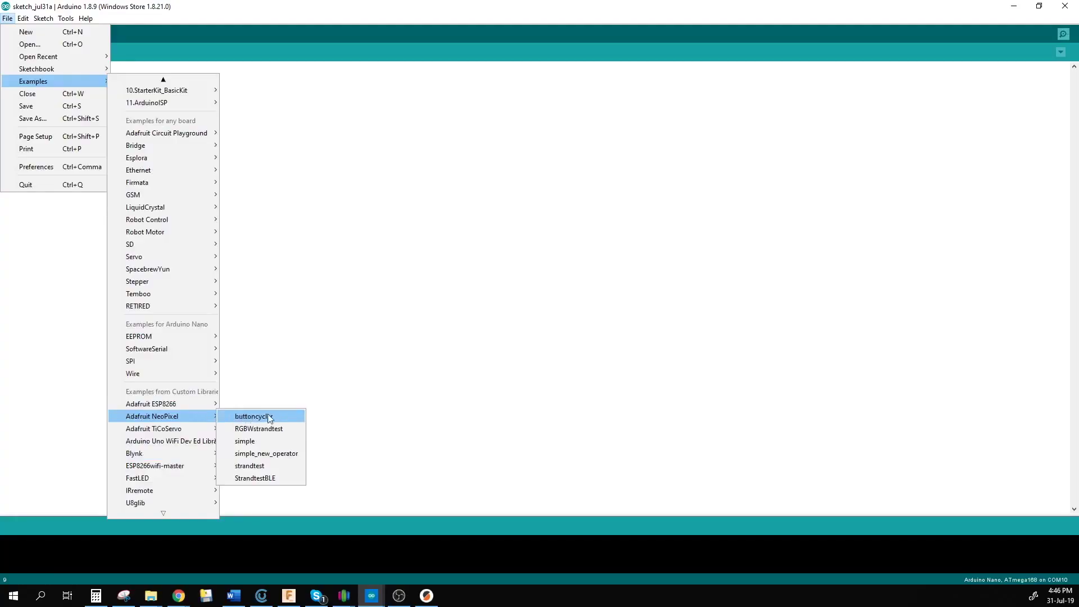
Load the Adafruit NeoPixel 'simple' example sketch into the Arduino IDE.
{"action": "left_click", "coordinate": [271, 441]}
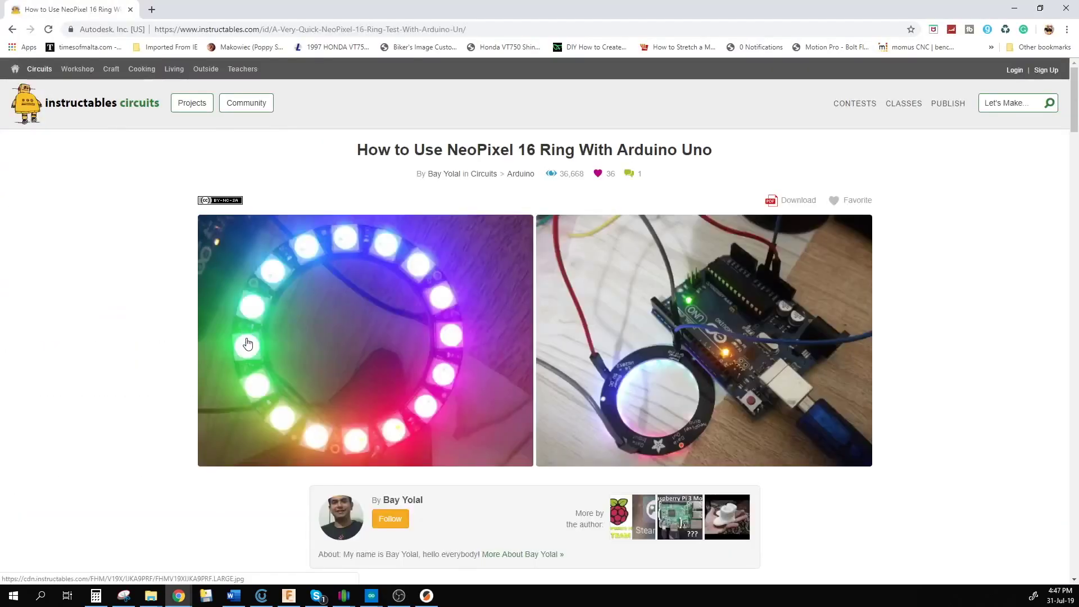
{"action": "scroll", "coordinate": [247, 344], "scroll_direction": "down", "scroll_amount": 10}
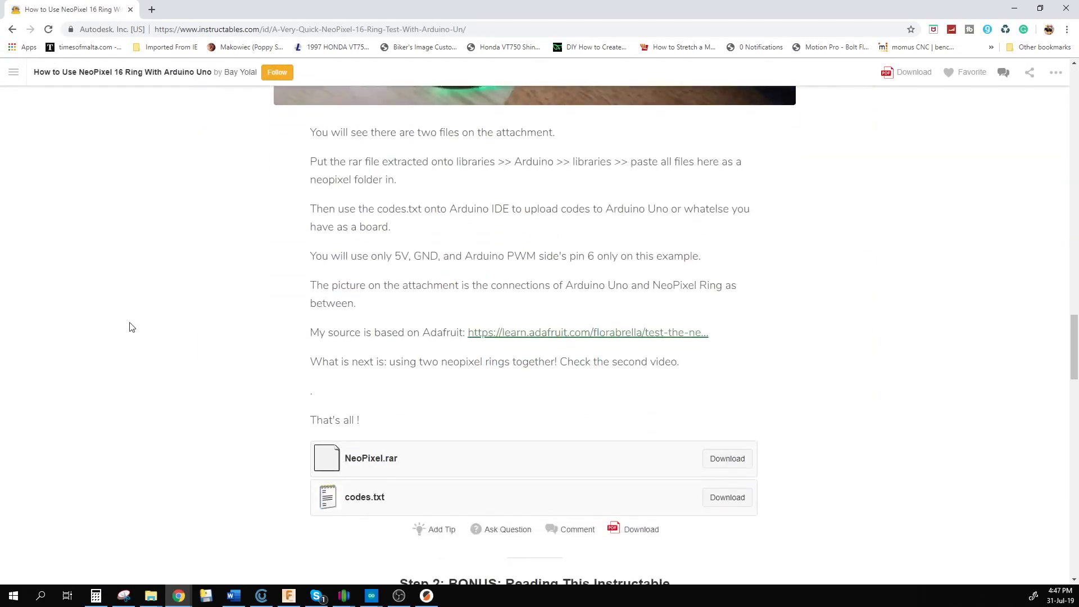
{"action": "scroll", "coordinate": [131, 328], "scroll_direction": "down", "scroll_amount": 3}
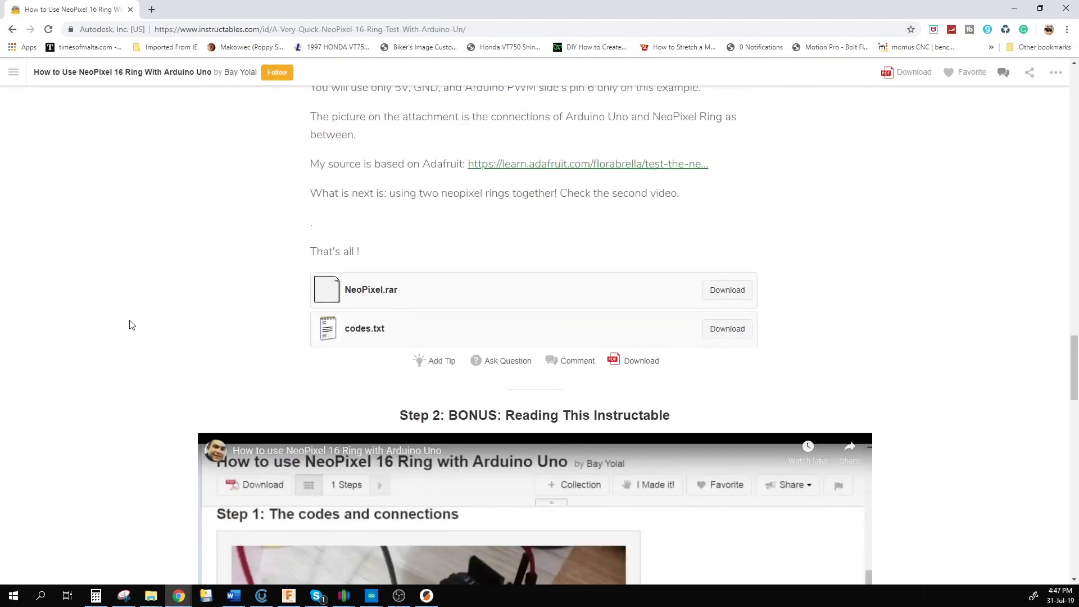